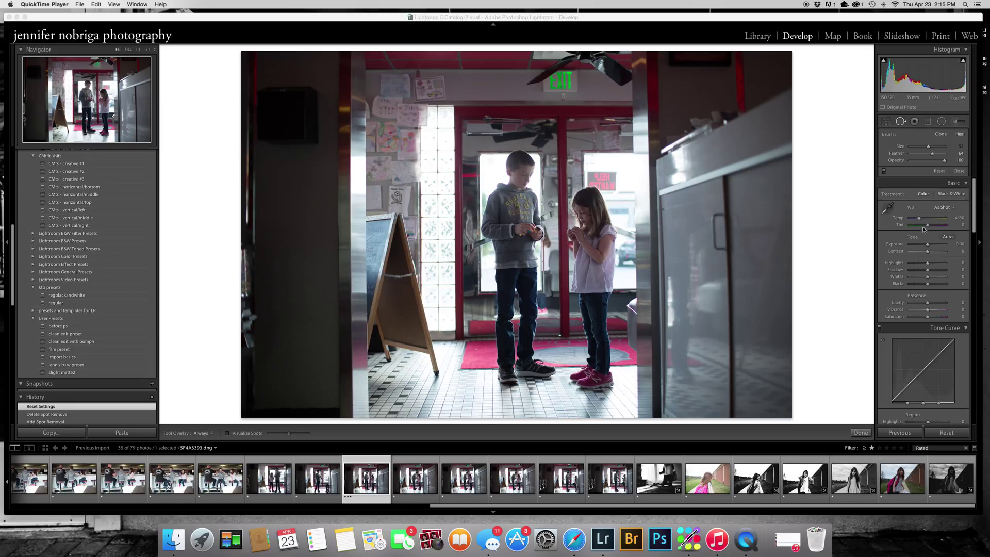
- Finish the spot removal work
click(973, 211)
scroll(959, 232, down, 1)
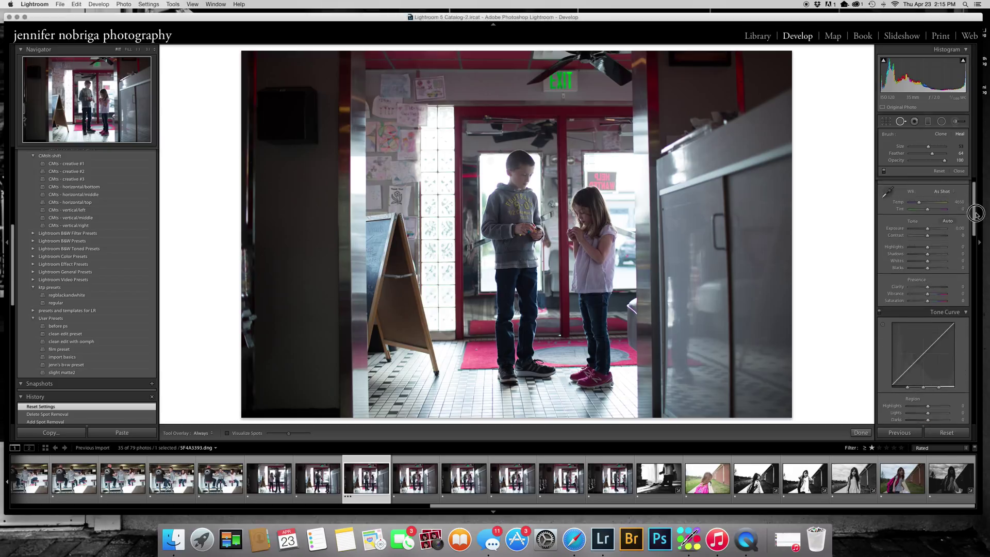
click(858, 432)
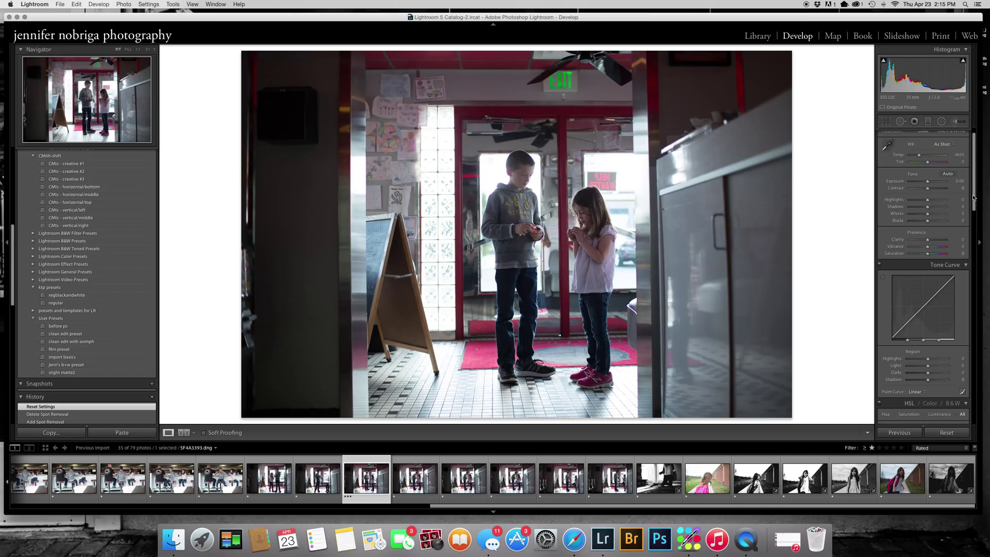
- Turn on Enable Profile Corrections and Constrain Crop, and apply Upright Auto
drag(974, 198, 974, 367)
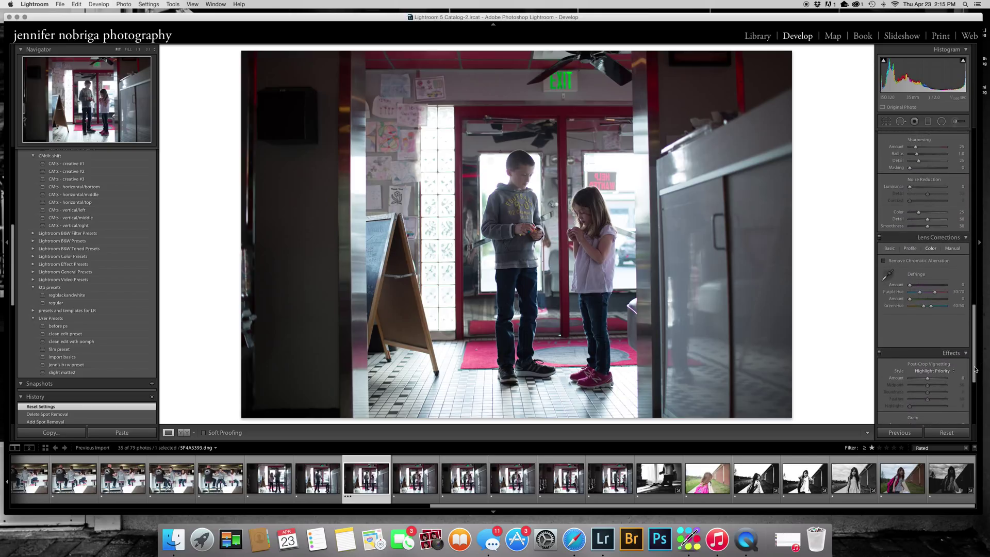
click(889, 251)
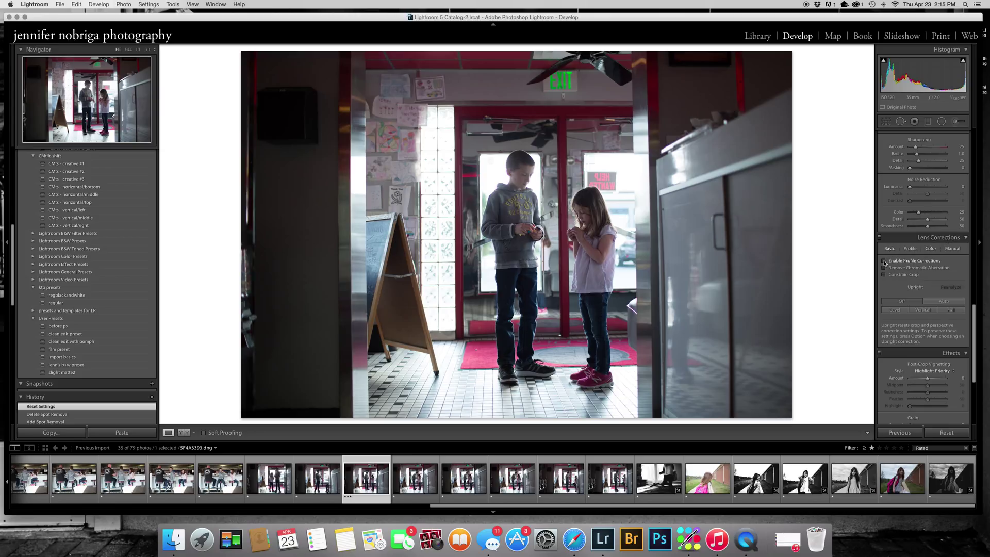
click(884, 261)
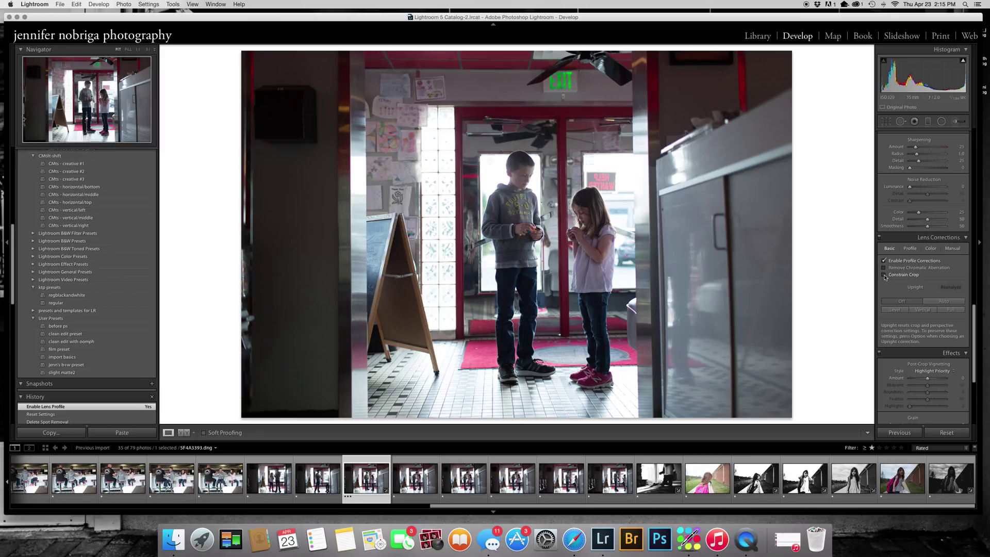
click(884, 275)
click(950, 301)
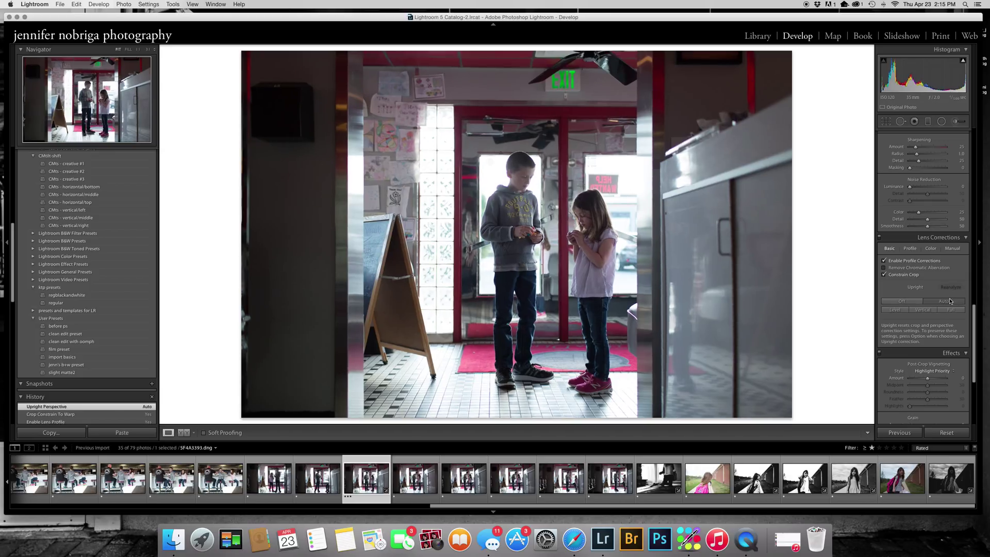
click(951, 248)
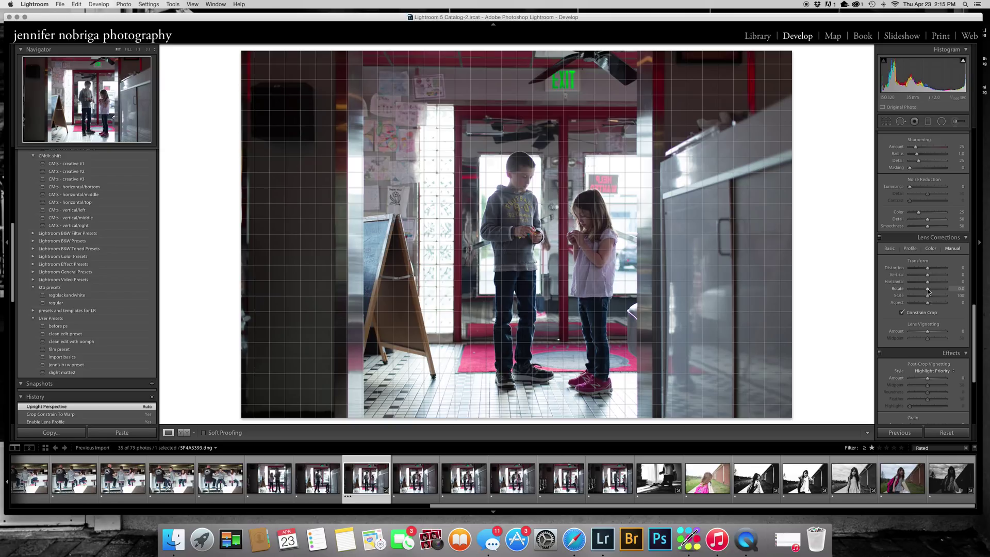
- Set the Manual transform Rotate slider to -0.2
drag(928, 291, 928, 291)
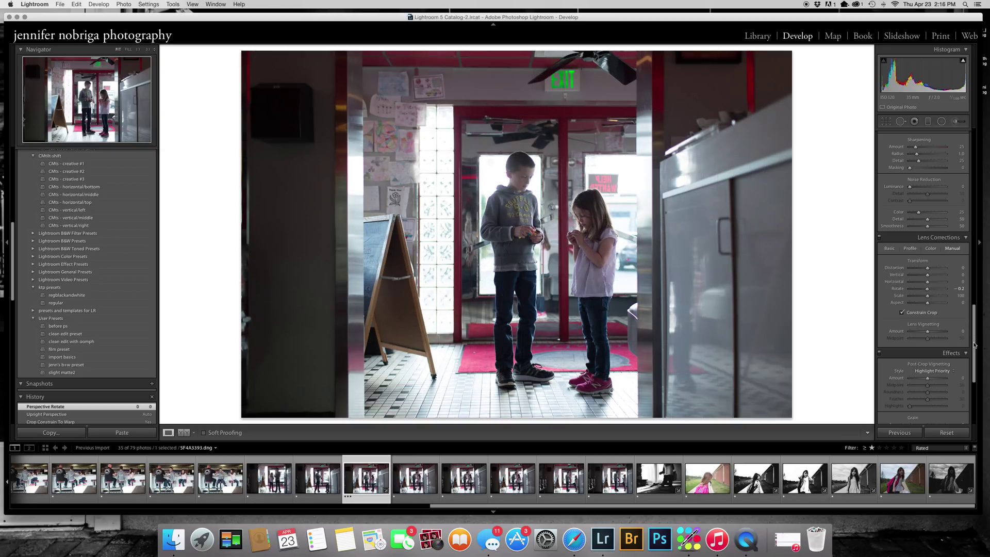
- Zoom to 1:1 on the boy's head and check Remove Chromatic Aberration in the Color tab
click(930, 249)
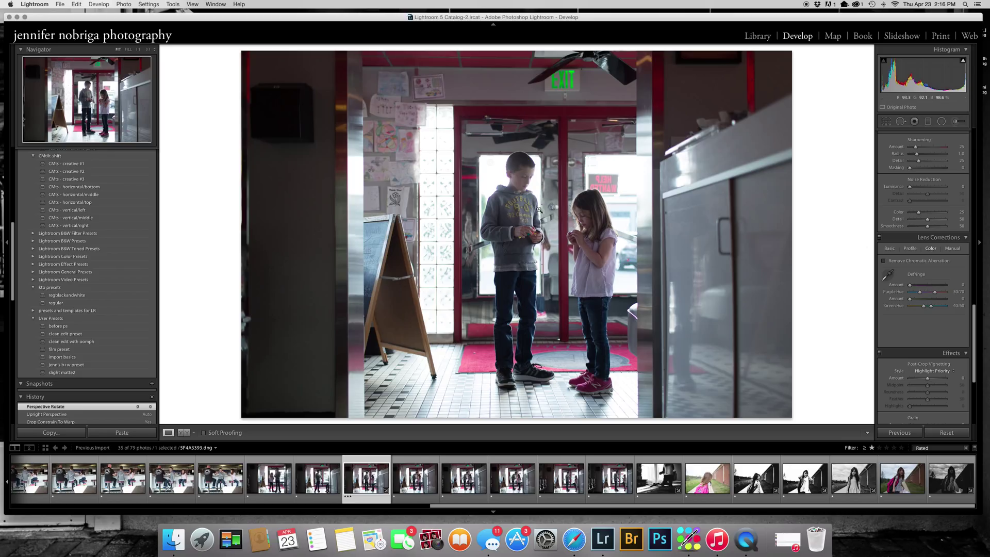
click(500, 174)
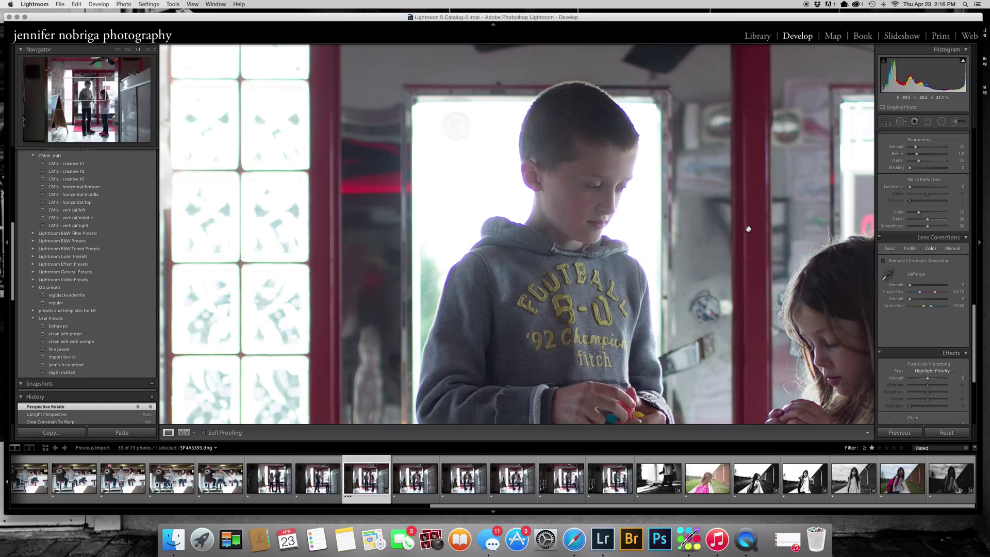
click(884, 261)
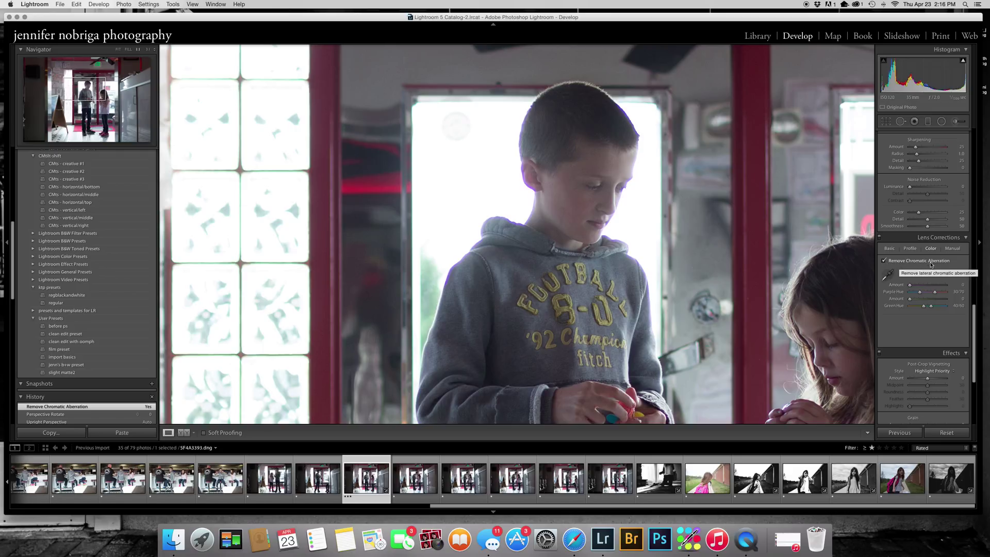
- Sample the purple hair-edge fringe and the green fringe with the Defringe eyedropper, then zoom back to fit
click(886, 275)
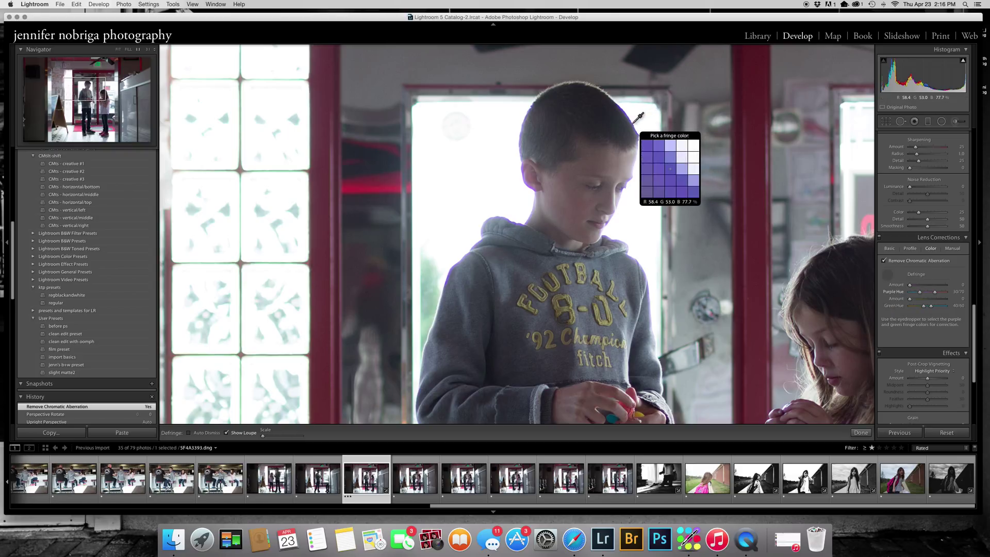
click(634, 123)
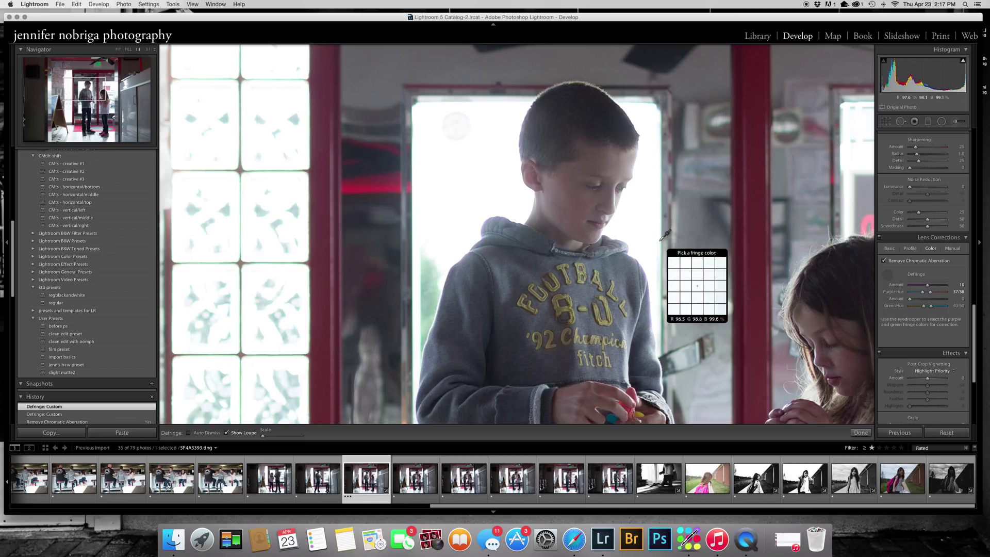
click(279, 170)
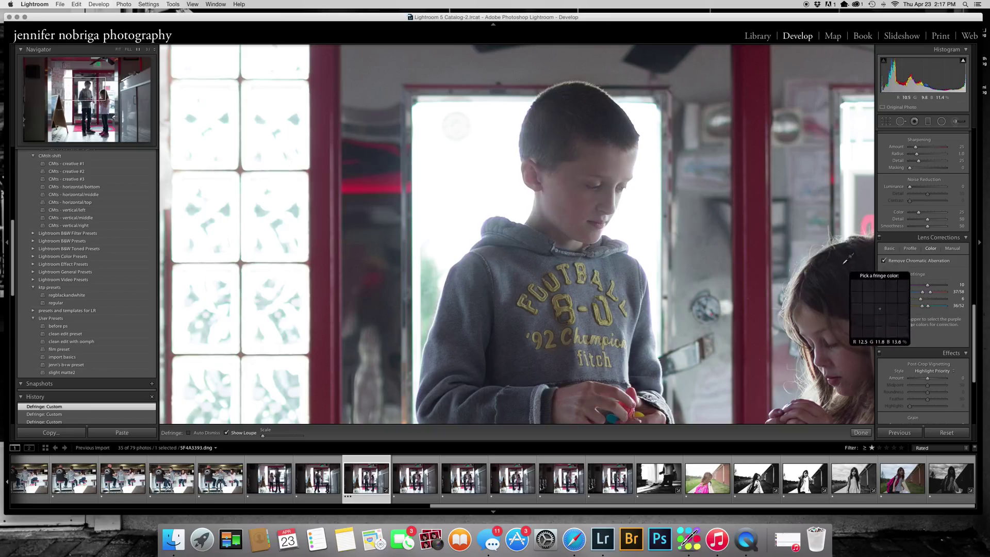
click(888, 277)
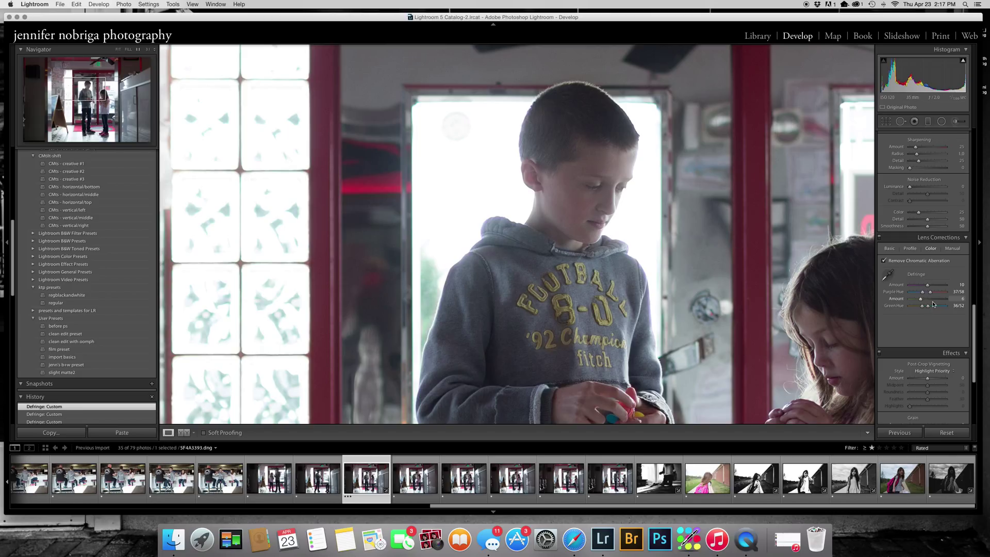
click(723, 237)
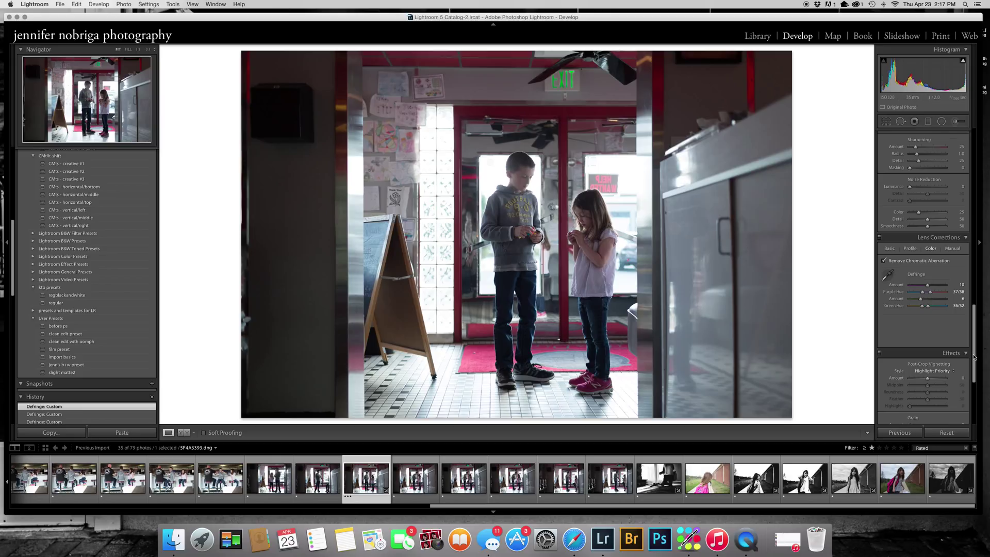
- Pan and zoom the Detail panel preview to center on the girl's eye
scroll(974, 356, up, 5)
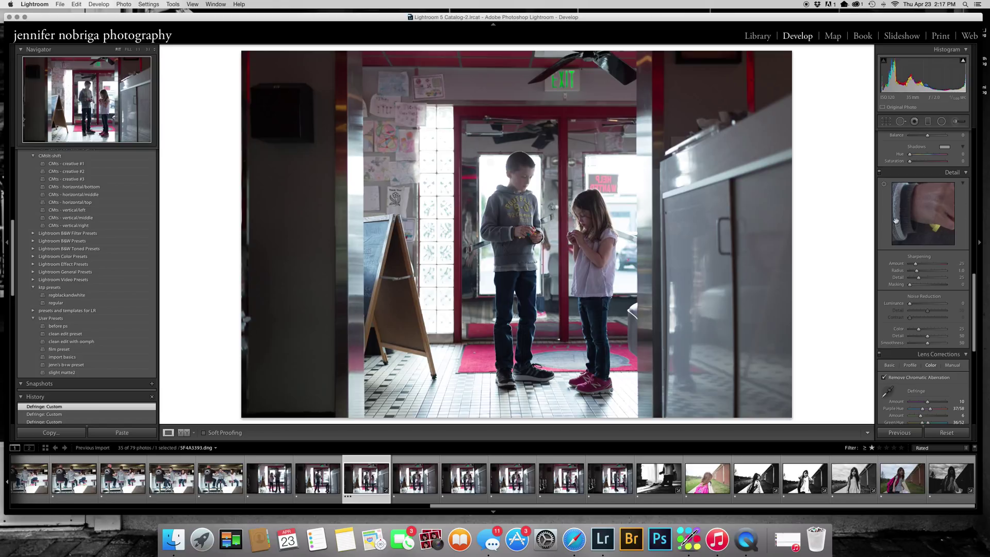
drag(933, 202, 900, 217)
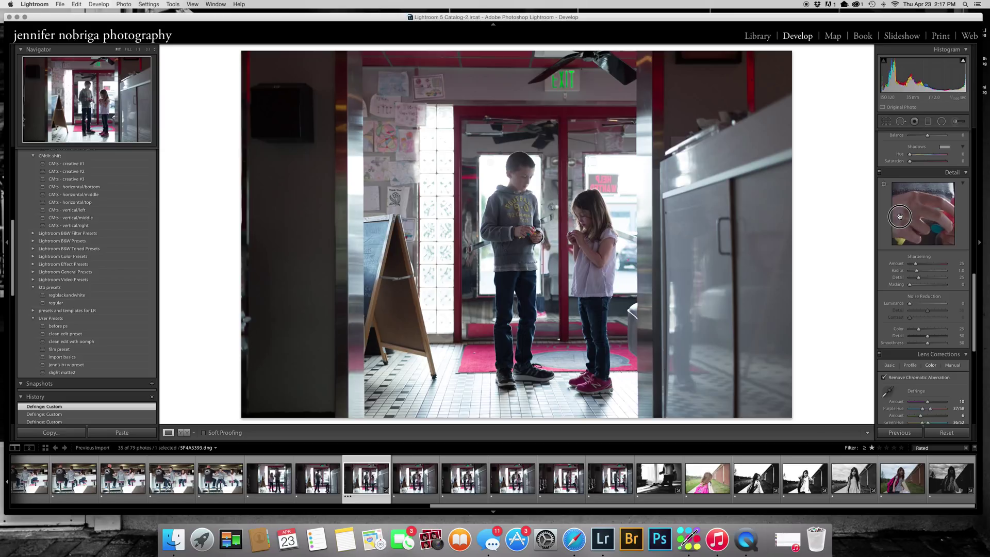
drag(913, 190, 931, 275)
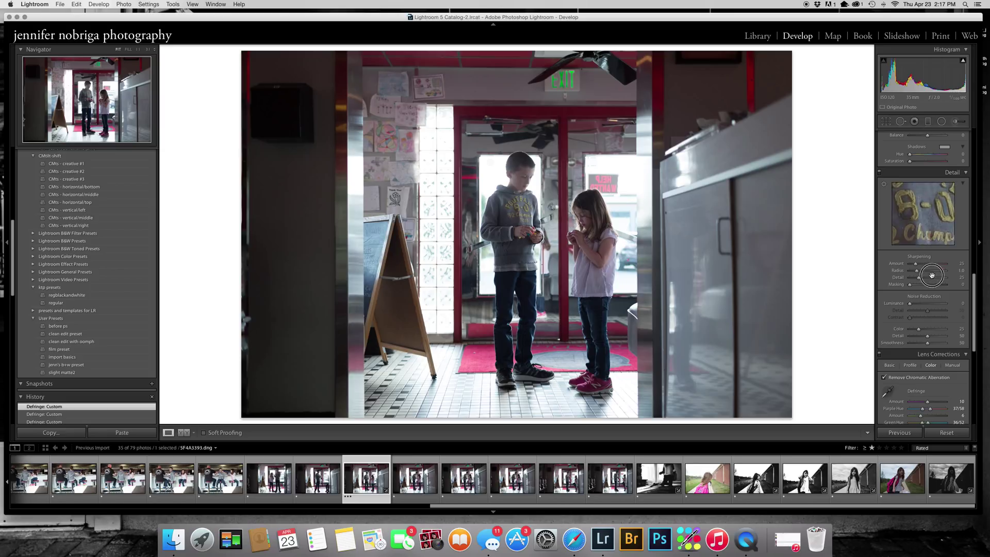
click(924, 209)
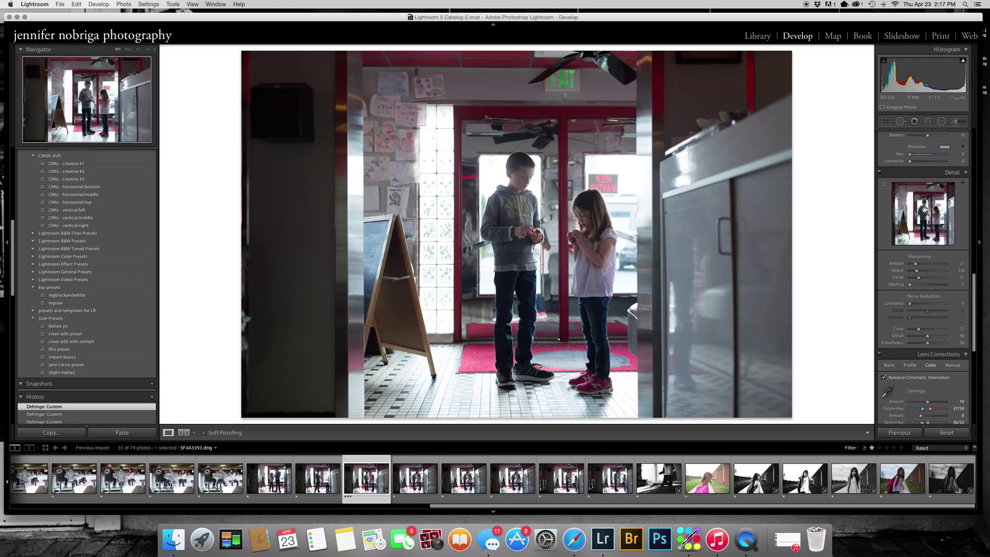
click(924, 203)
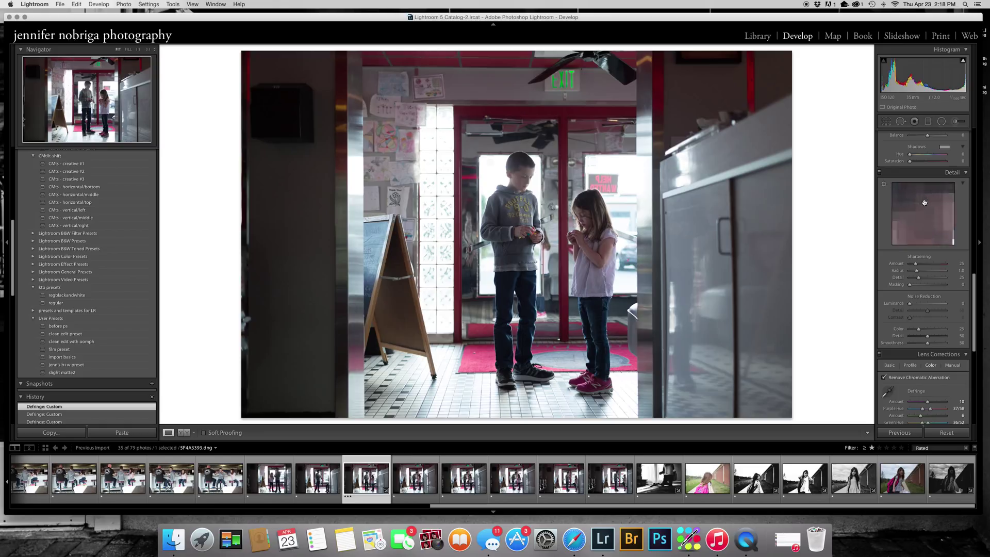
drag(924, 202, 919, 192)
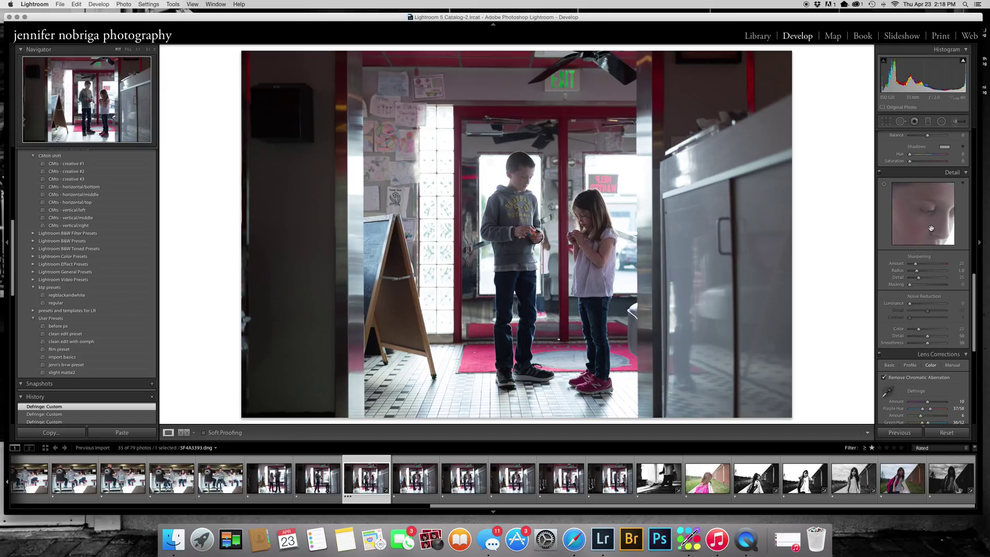
drag(921, 215, 919, 220)
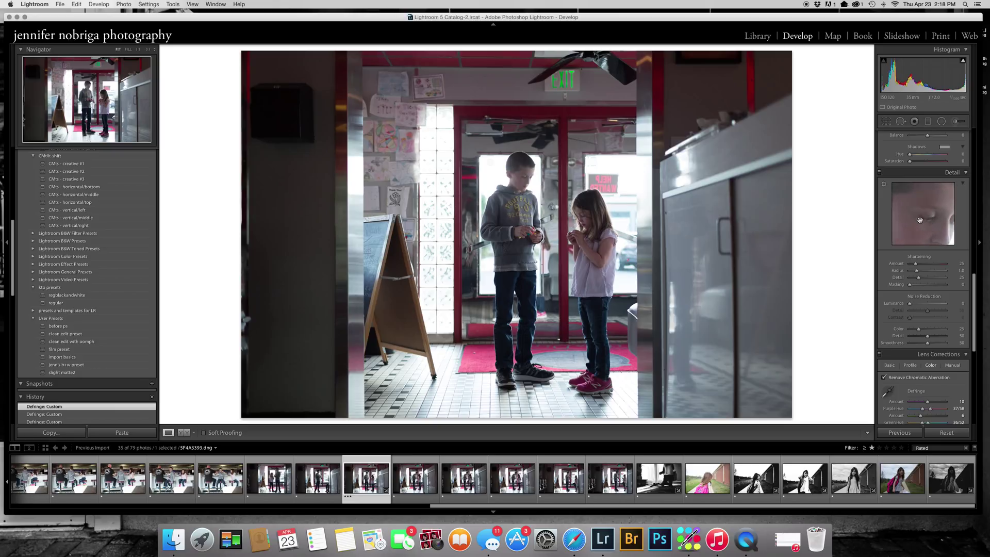
- Pick a face area for the detail preview and zoom the photo to 1:1 on the boy
click(883, 185)
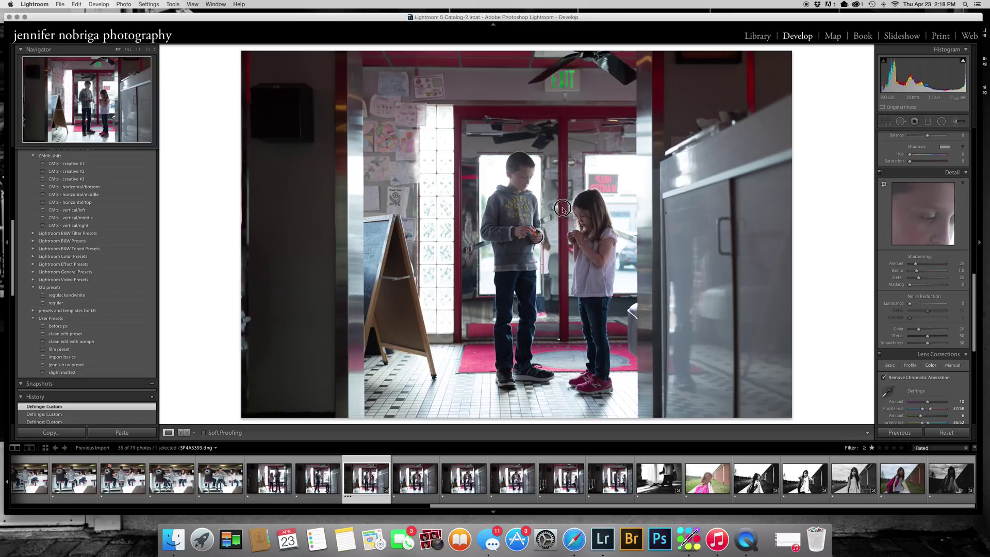
click(884, 185)
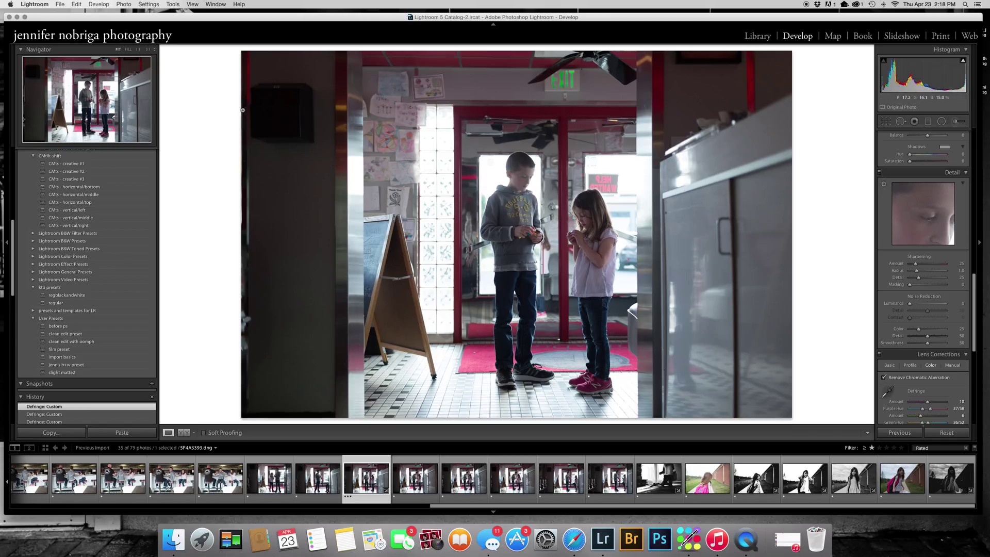
click(139, 49)
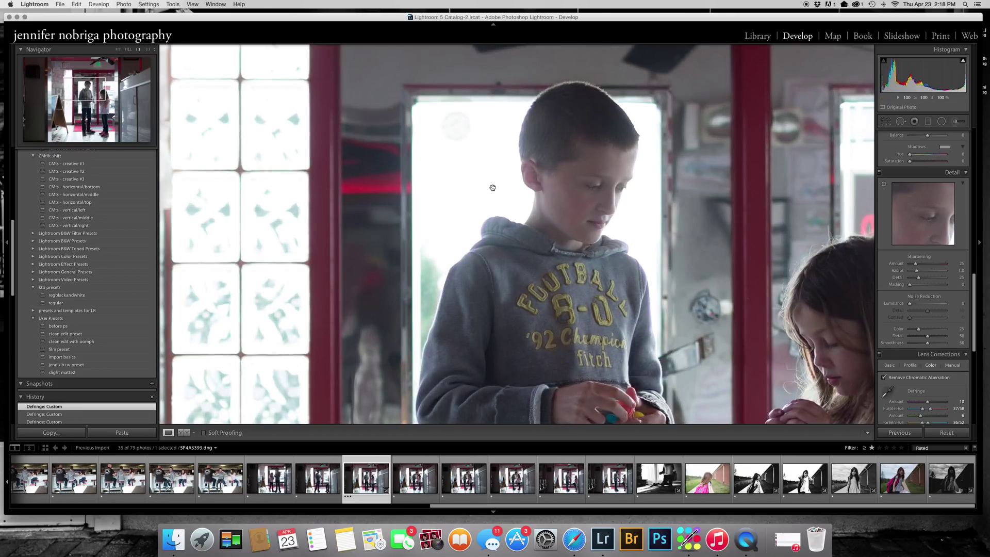
- Set sharpening Amount 62 and Detail 46, with Masking 72 previewed via Option
drag(98, 84, 100, 83)
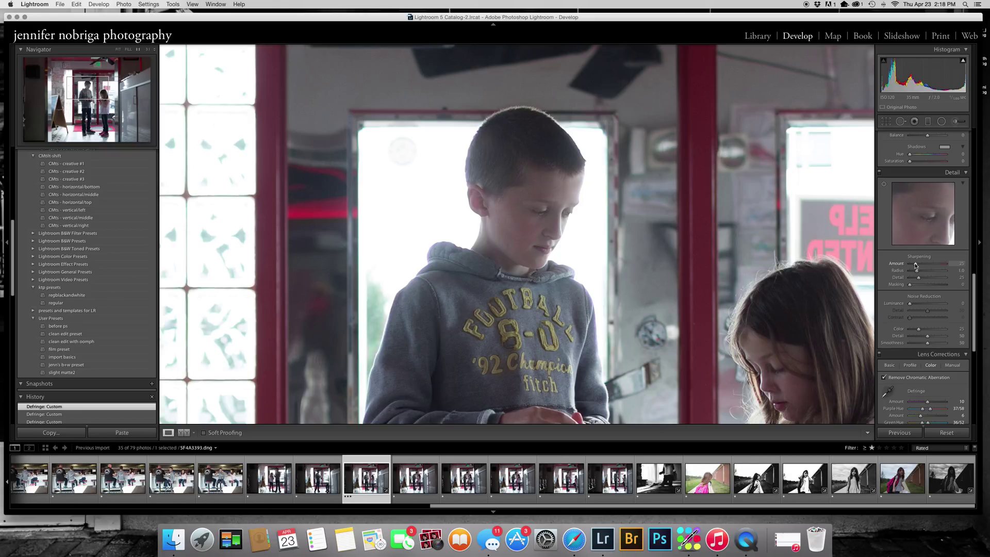
drag(915, 265, 926, 279)
key(alt)
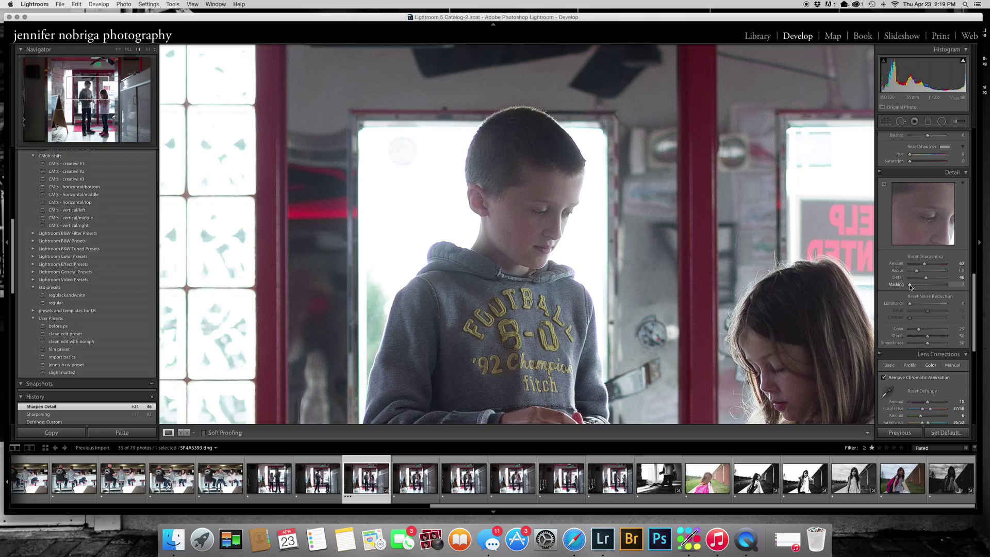
drag(910, 286, 937, 286)
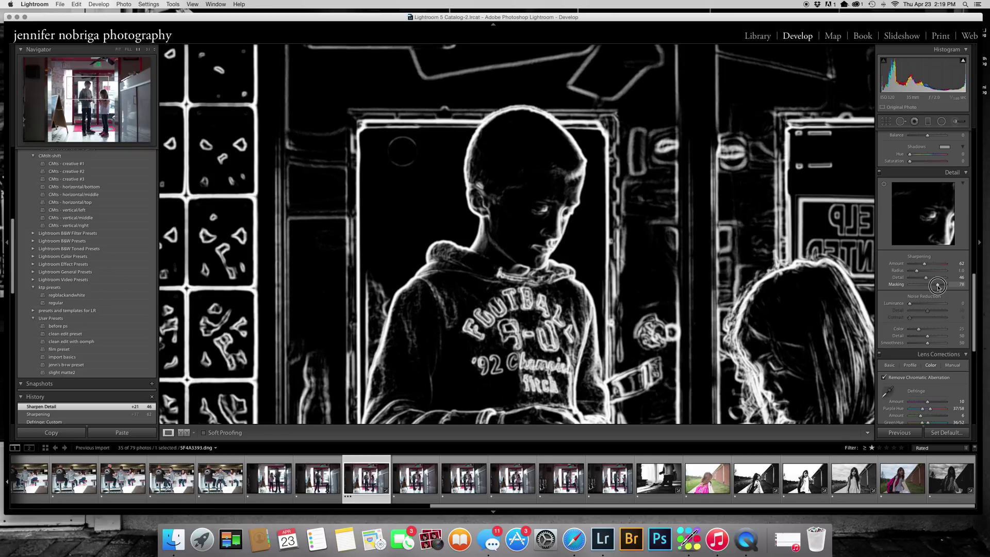
drag(937, 287, 935, 287)
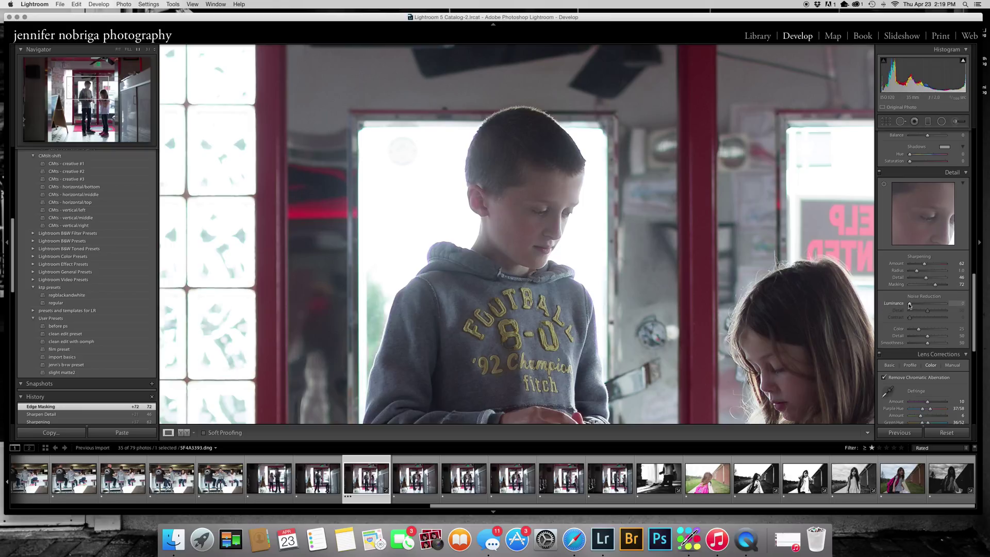
- Set Noise Reduction Luminance to 32 and Color to 33
drag(910, 305, 921, 305)
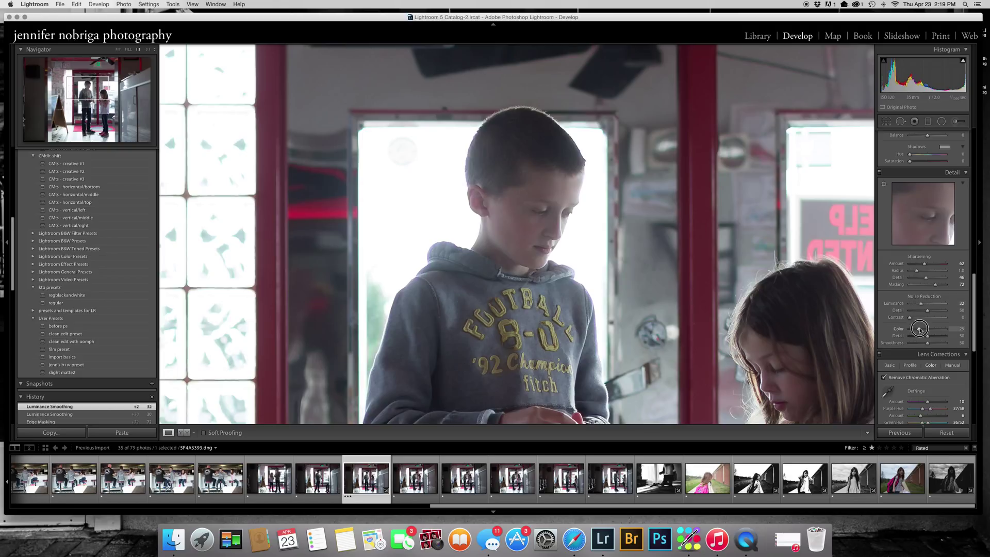
drag(919, 329, 921, 329)
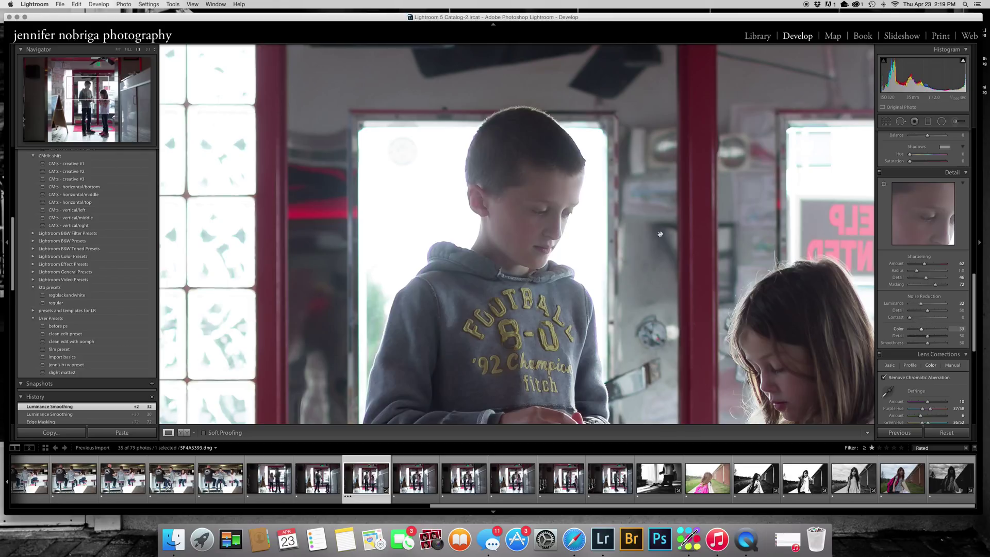
- Zoom the photo back to Fit and warm the Temp slider to 5043
click(630, 230)
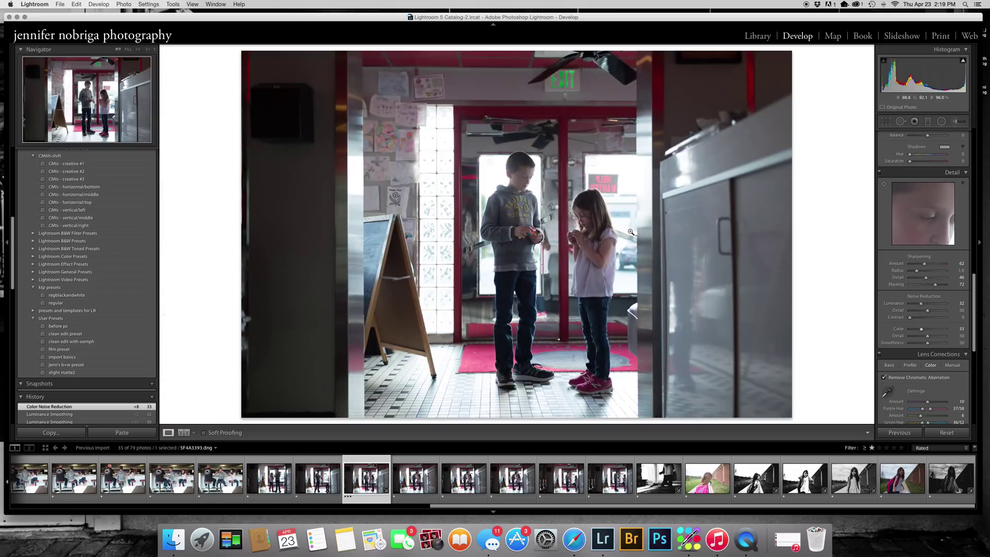
drag(974, 316, 970, 145)
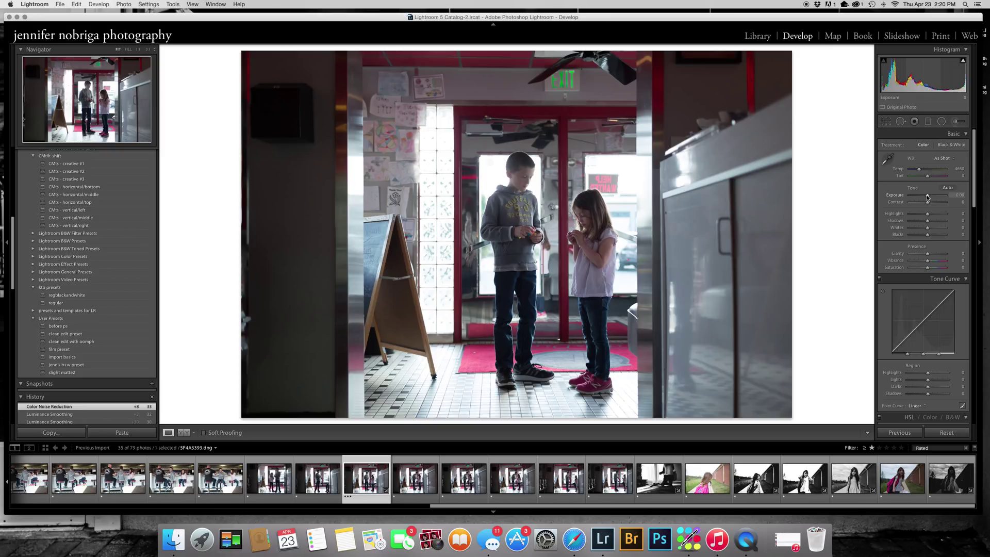
drag(926, 197, 927, 197)
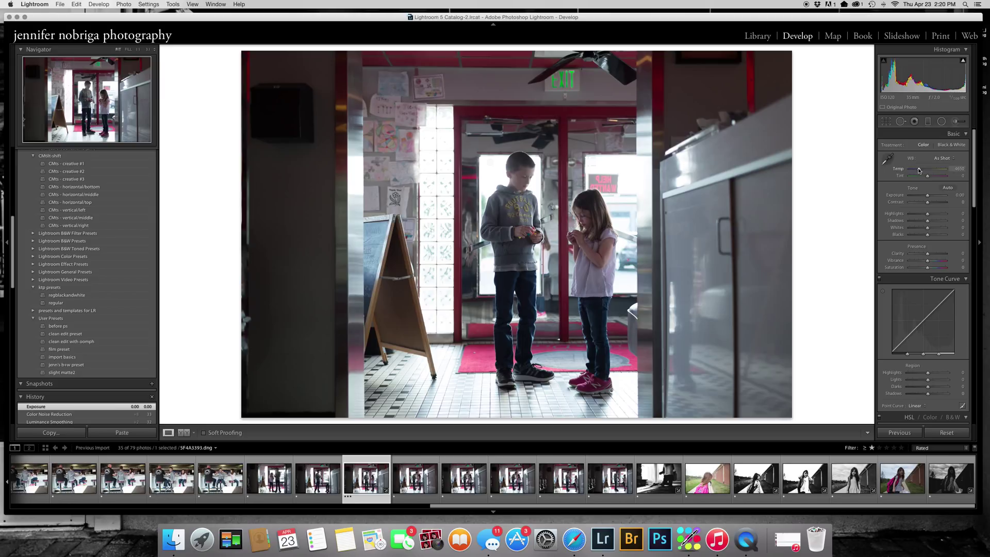
drag(920, 170, 921, 170)
drag(921, 169, 921, 170)
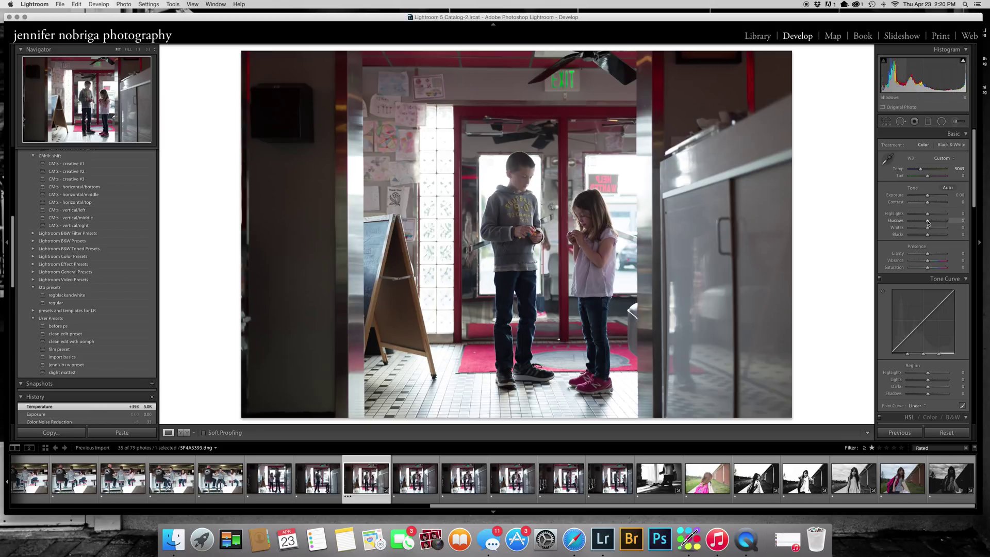
- Choose Medium Contrast from the Tone Curve's Point Curve list
drag(974, 190, 974, 218)
click(922, 292)
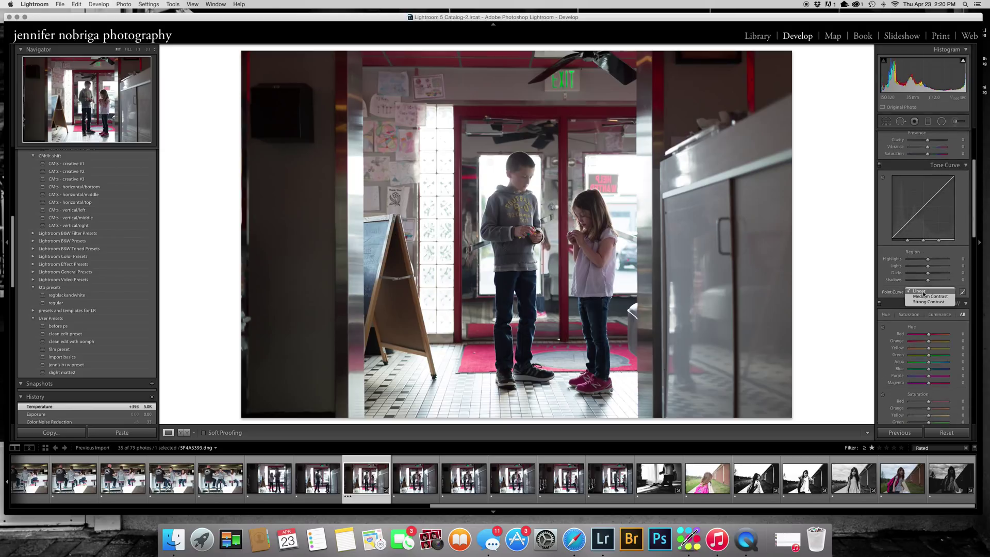
click(922, 296)
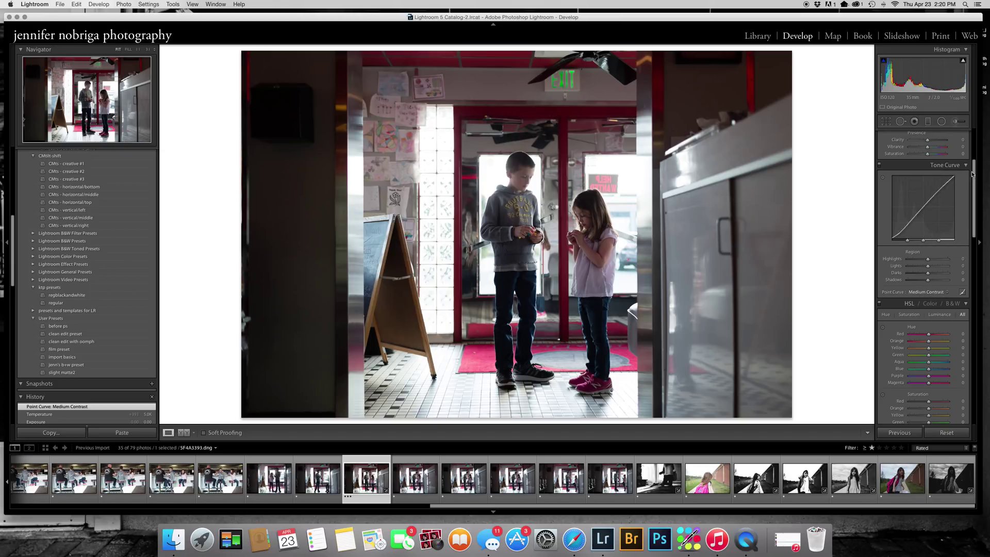
- Set Contrast to +4, Shadows to -15 and Blacks to -7
drag(974, 198, 974, 166)
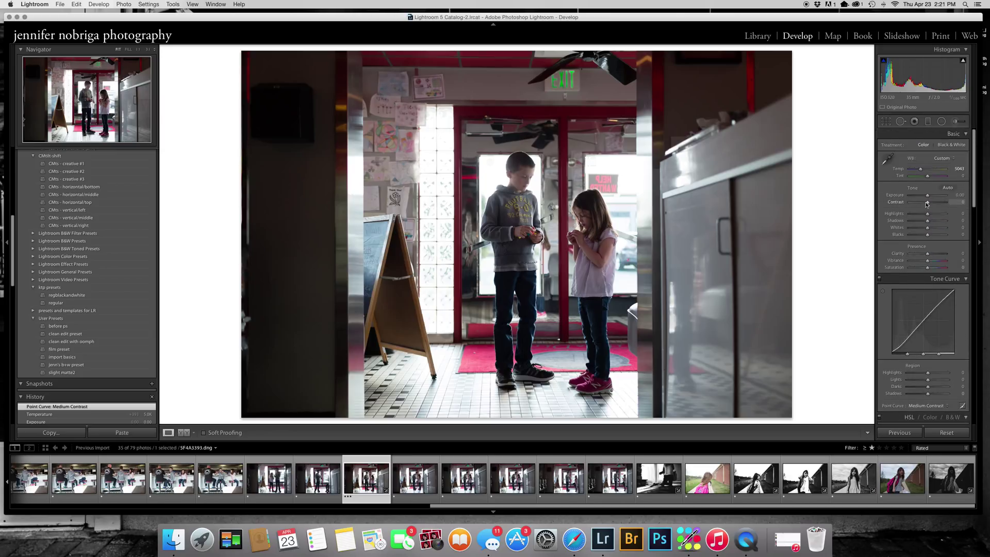
mouse_move(927, 202)
mouse_down()
mouse_move(937, 203)
mouse_move(929, 204)
mouse_up()
drag(929, 204, 929, 205)
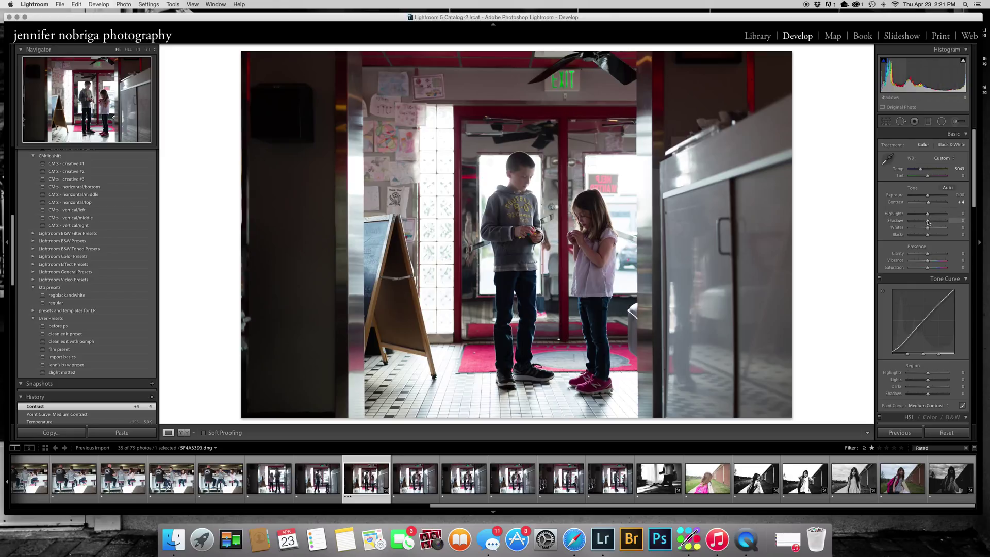
drag(927, 222, 924, 222)
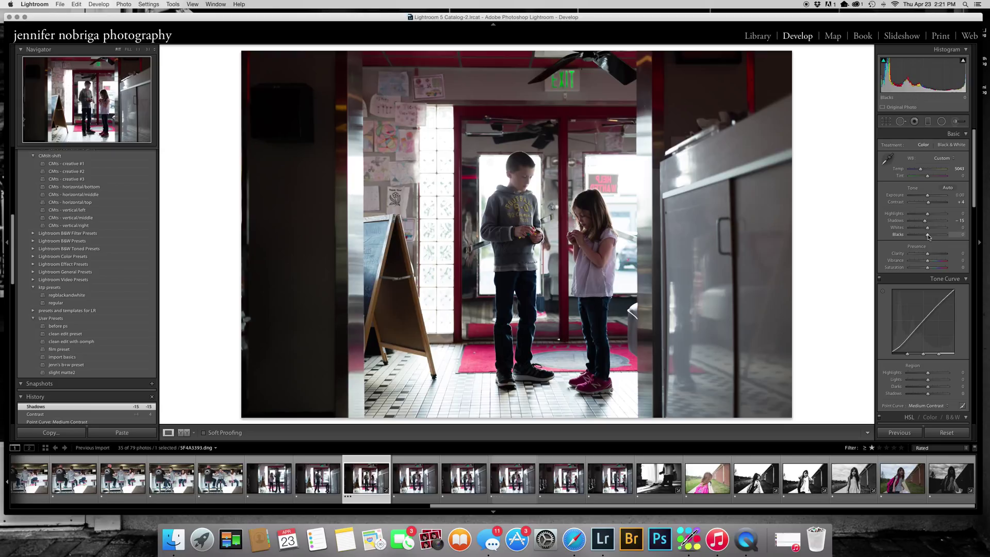
drag(928, 236, 926, 236)
drag(926, 236, 926, 236)
- Pull Highlights down to -2 and nudge Whites up to +2
mouse_move(884, 61)
mouse_move(963, 62)
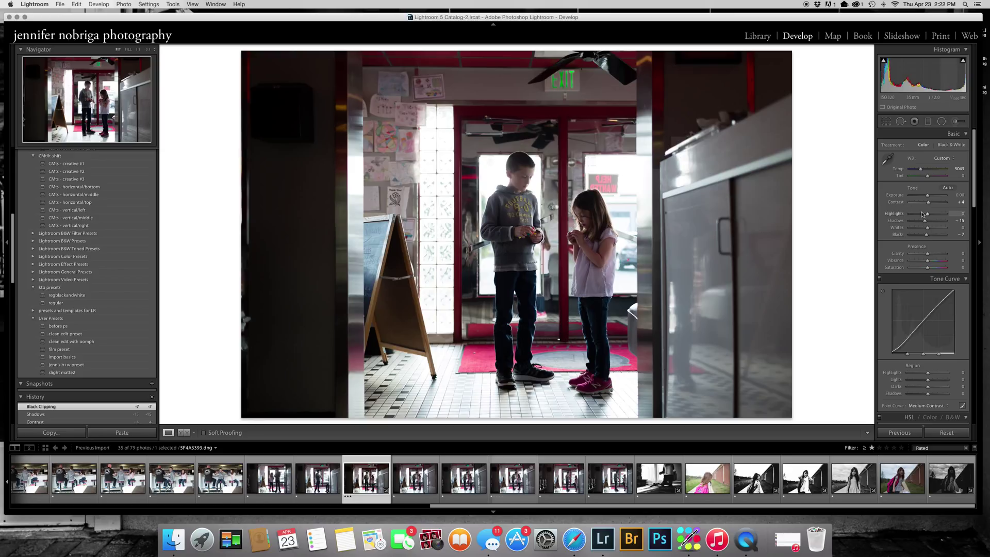
drag(927, 215, 927, 216)
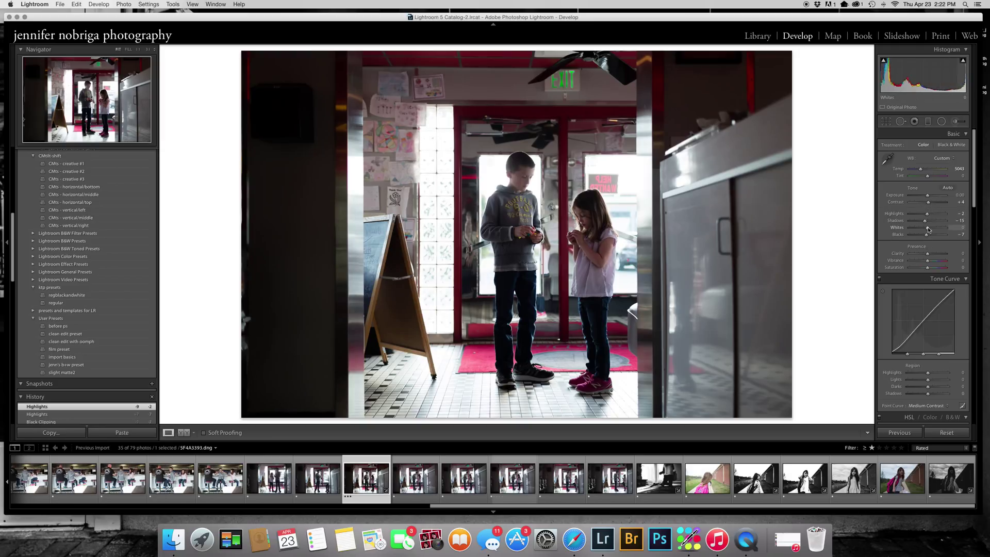
drag(928, 230, 928, 230)
- Set Clarity in the Presence section to +5
drag(928, 255, 929, 257)
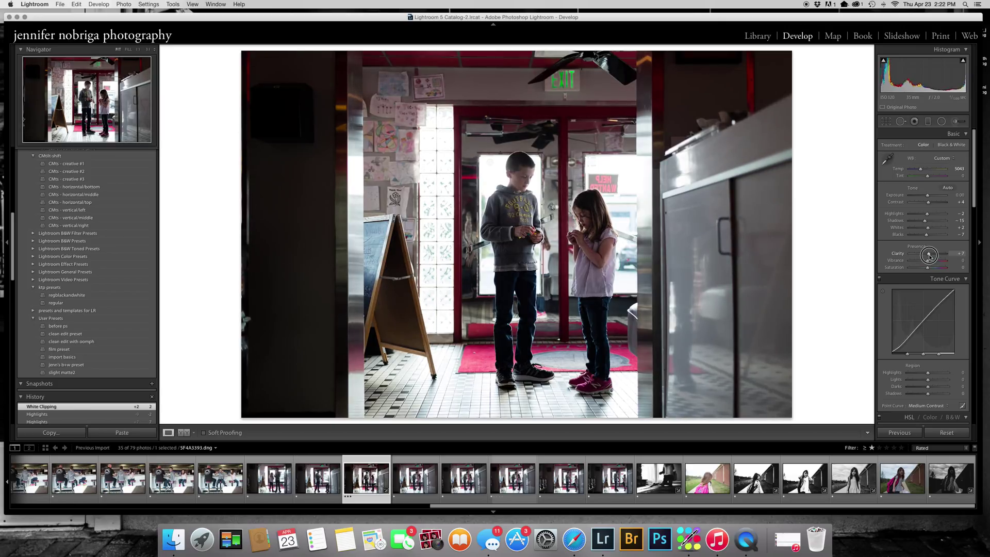
drag(930, 255, 929, 256)
click(959, 254)
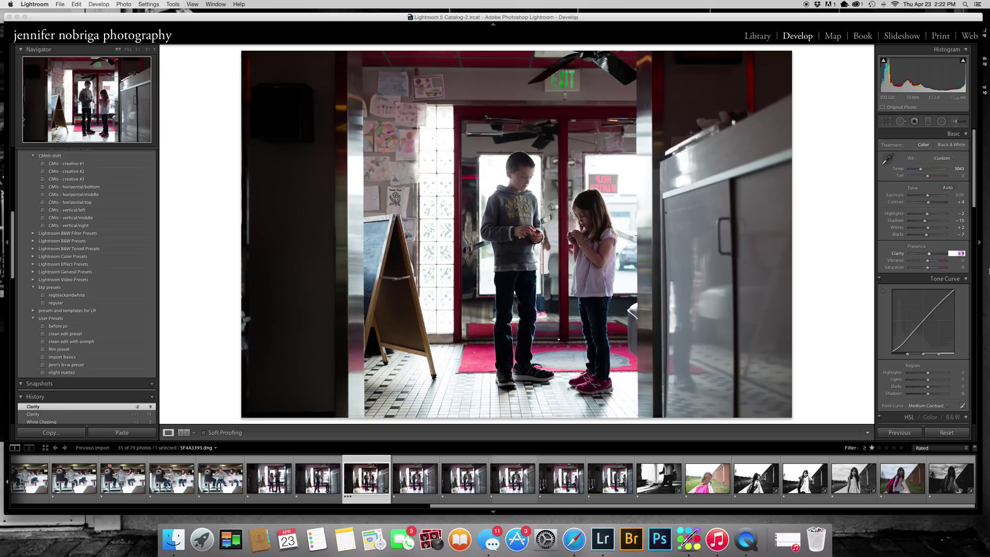
key(Right)
key(Return)
- Raise Vibrance to +17, briefly trying Saturation before returning it to 0
click(962, 260)
drag(927, 262, 930, 263)
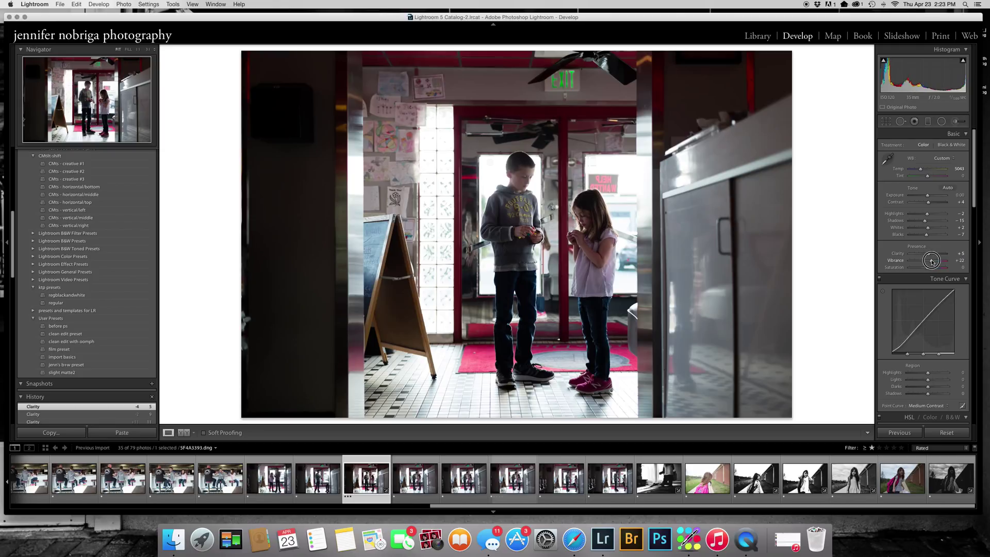
drag(931, 261, 930, 261)
drag(932, 261, 935, 268)
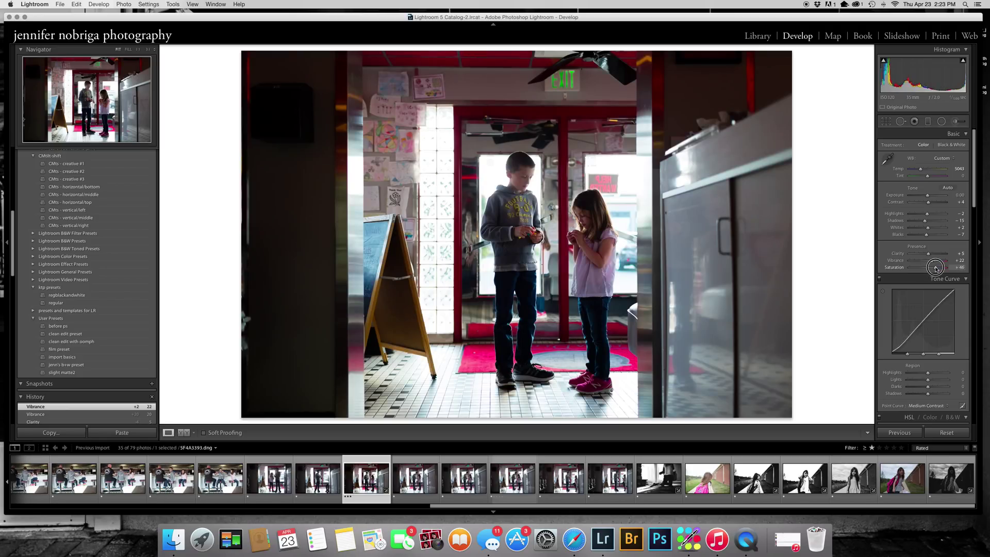
mouse_move(935, 268)
mouse_down()
mouse_move(927, 268)
mouse_move(942, 262)
mouse_move(930, 262)
mouse_up()
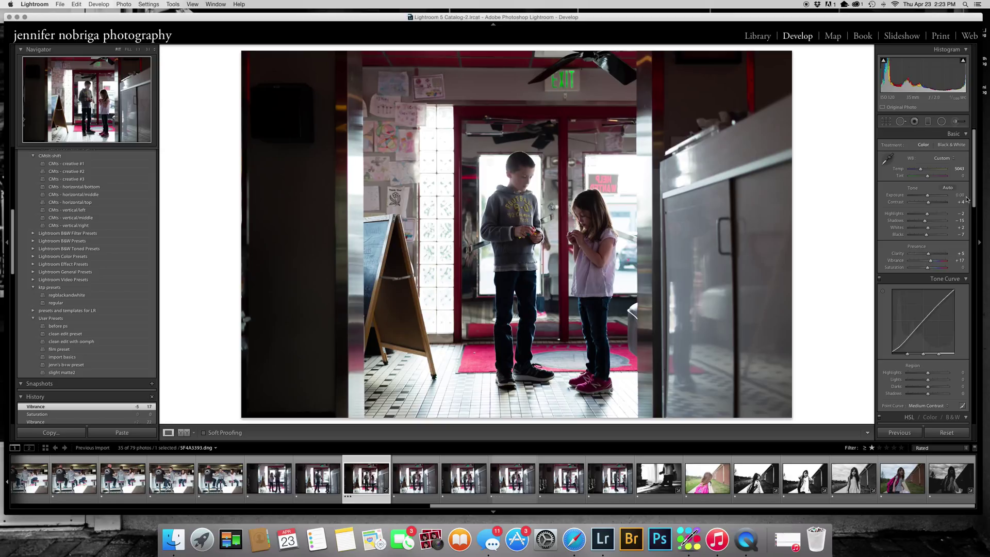
- Tweak the Tone Curve, settling the Lights at +5
drag(974, 190, 974, 228)
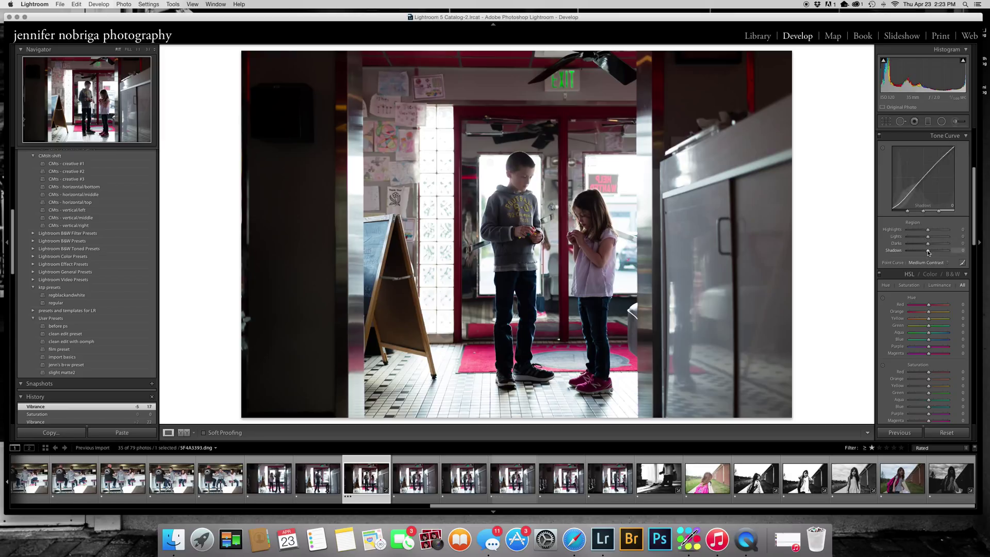
drag(928, 252, 926, 245)
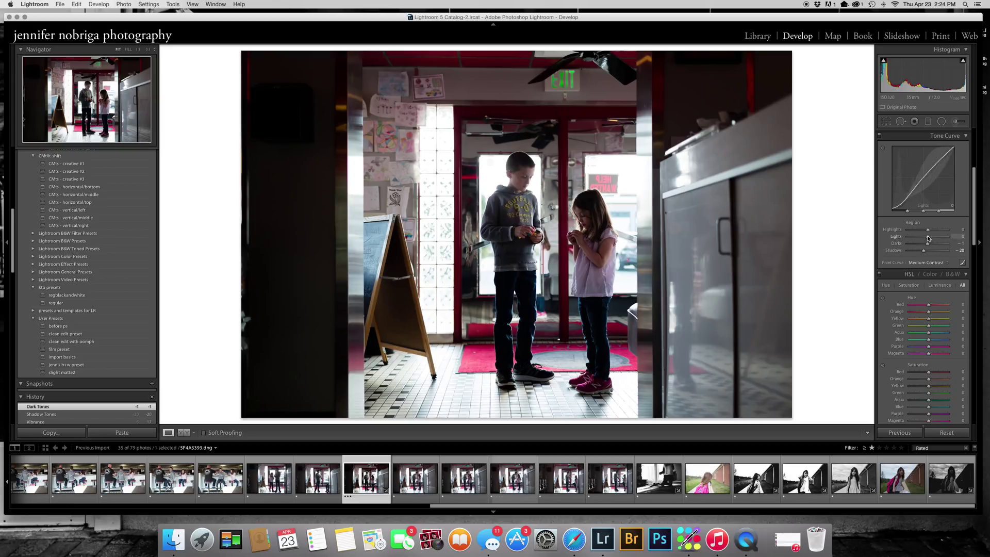
drag(928, 238, 929, 237)
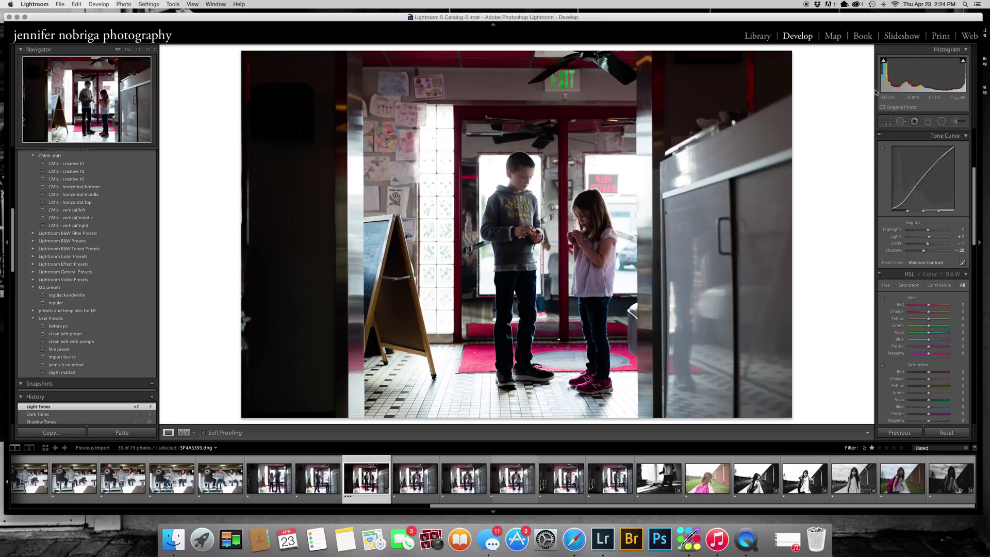
mouse_move(883, 62)
drag(929, 237, 928, 237)
- Raise HSL Luminance for Orange to +14 and lift Red slightly
drag(974, 227, 982, 208)
scroll(976, 199, down, 10)
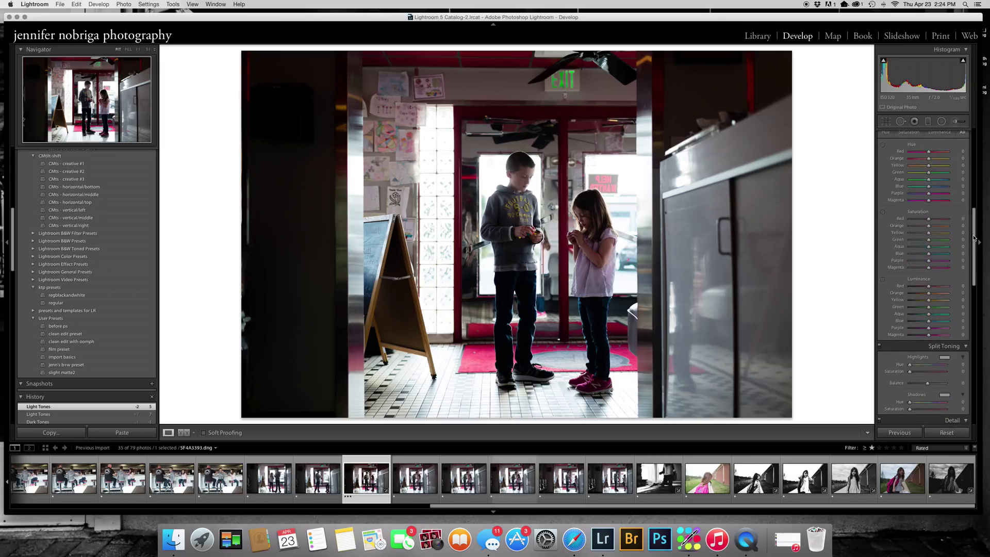
drag(975, 235, 932, 261)
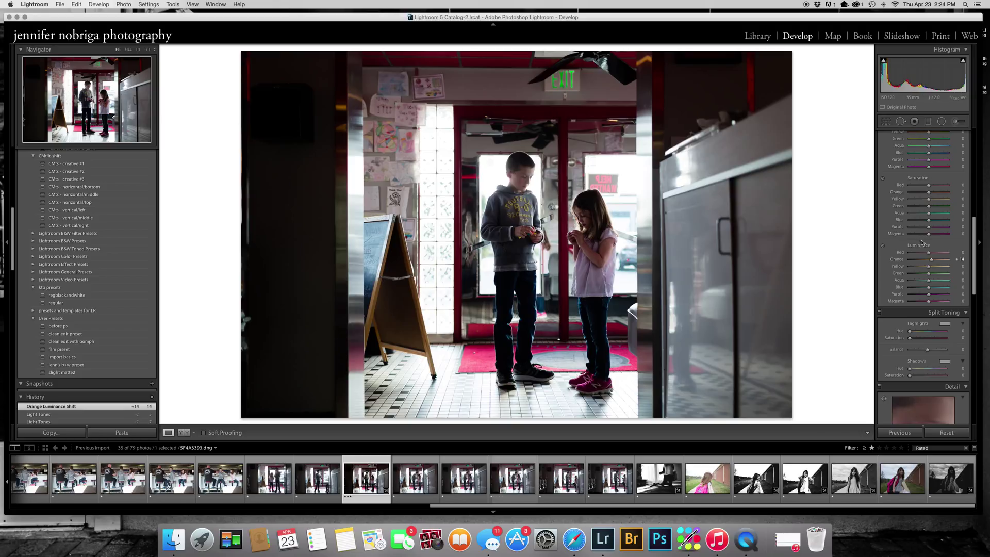
drag(928, 253, 929, 253)
- Apply a Highlight Priority post-crop vignette: Amount -15, Midpoint 40, Roundness +33, Feather 51
drag(974, 246, 974, 354)
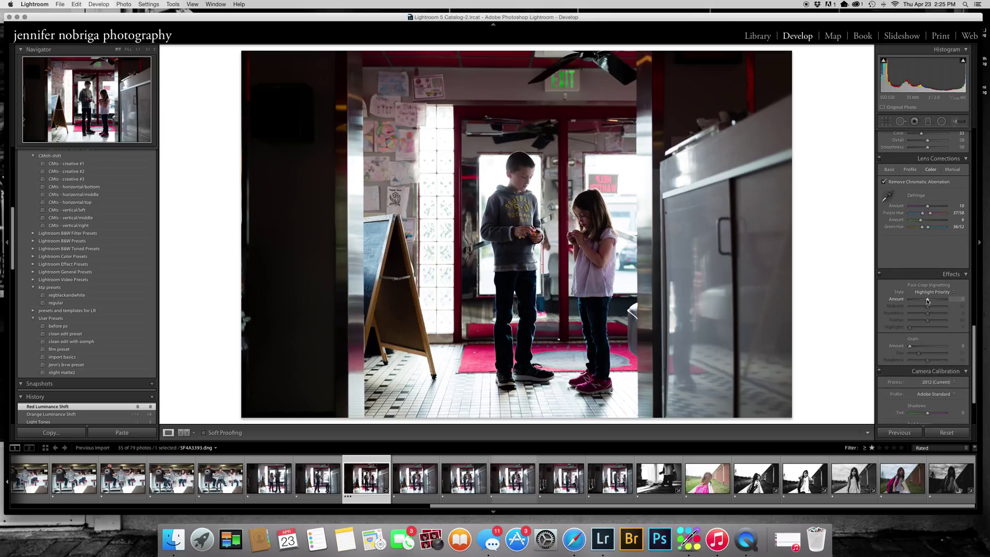
drag(927, 301, 922, 300)
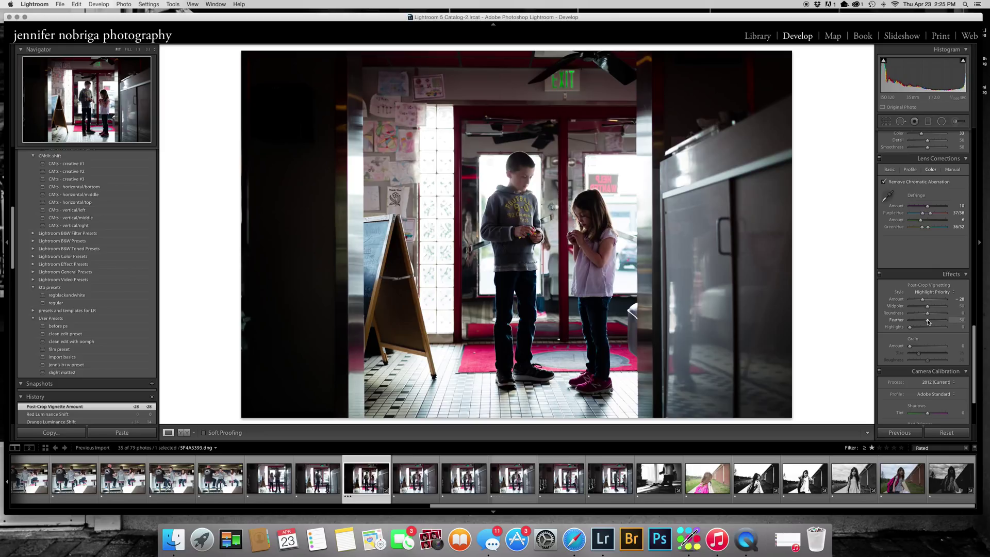
drag(928, 321, 916, 300)
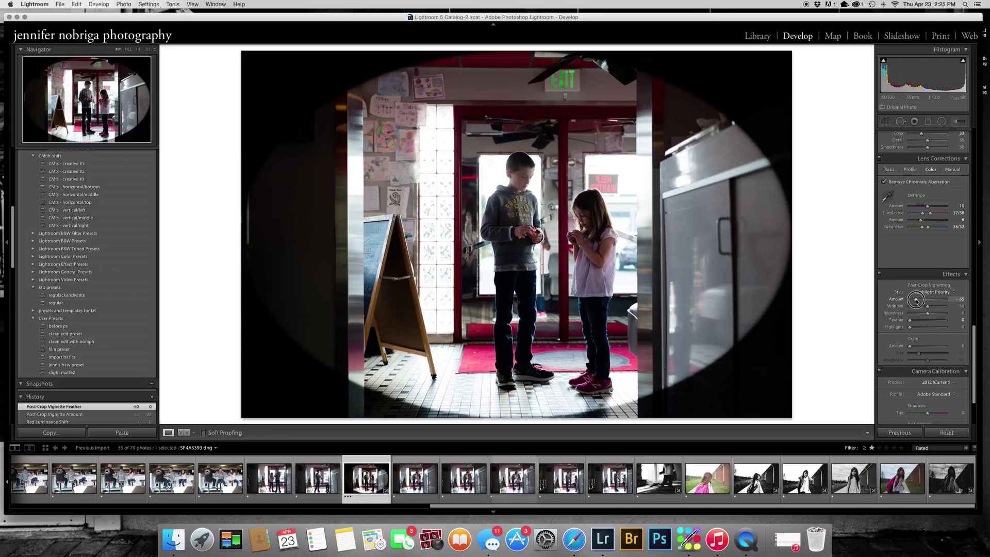
drag(916, 300, 916, 300)
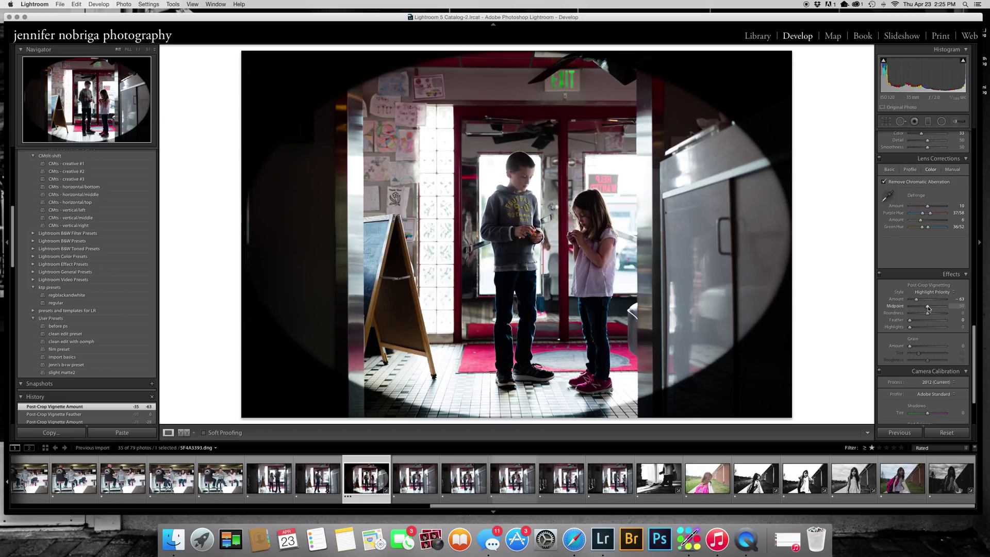
mouse_move(928, 309)
mouse_down()
mouse_move(950, 313)
mouse_move(924, 309)
mouse_up()
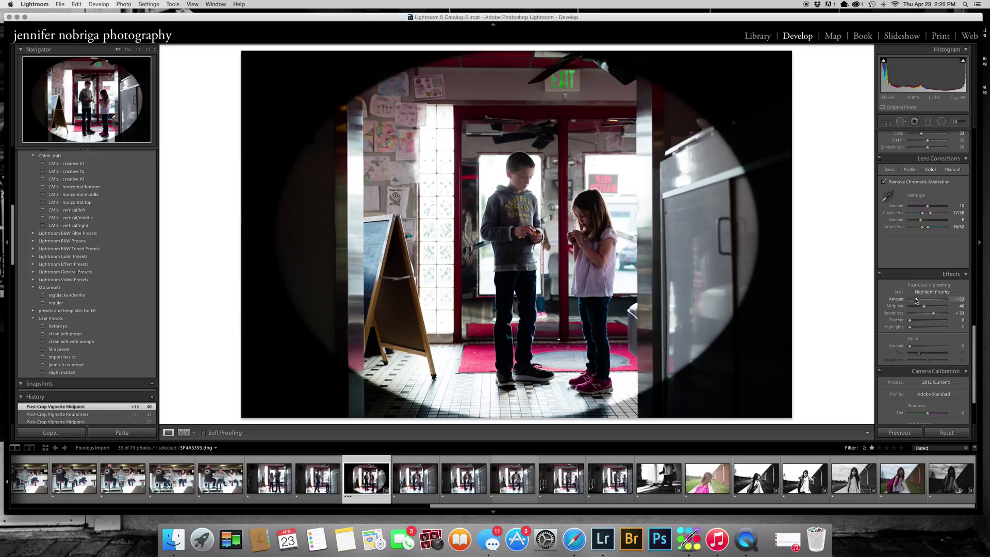
drag(916, 301, 927, 323)
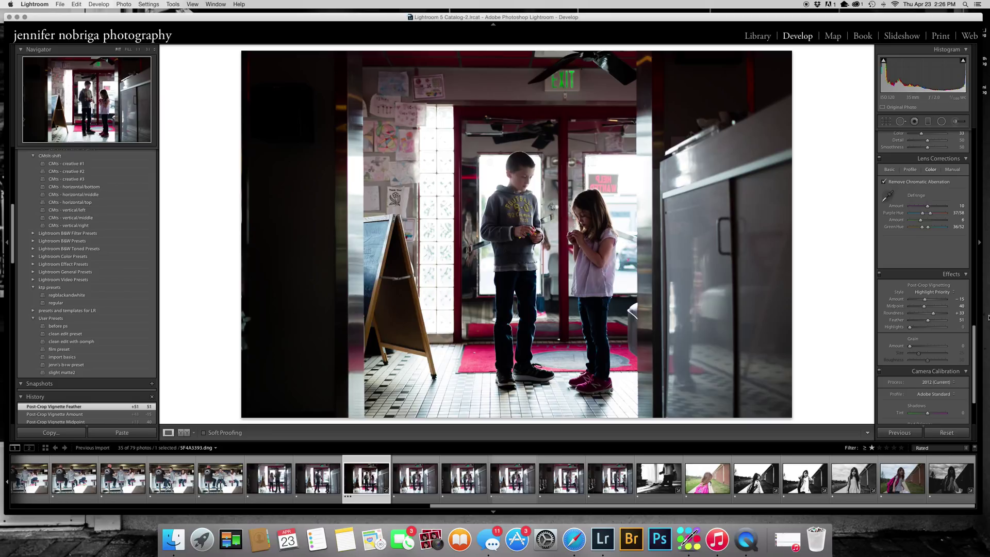
drag(974, 354, 982, 108)
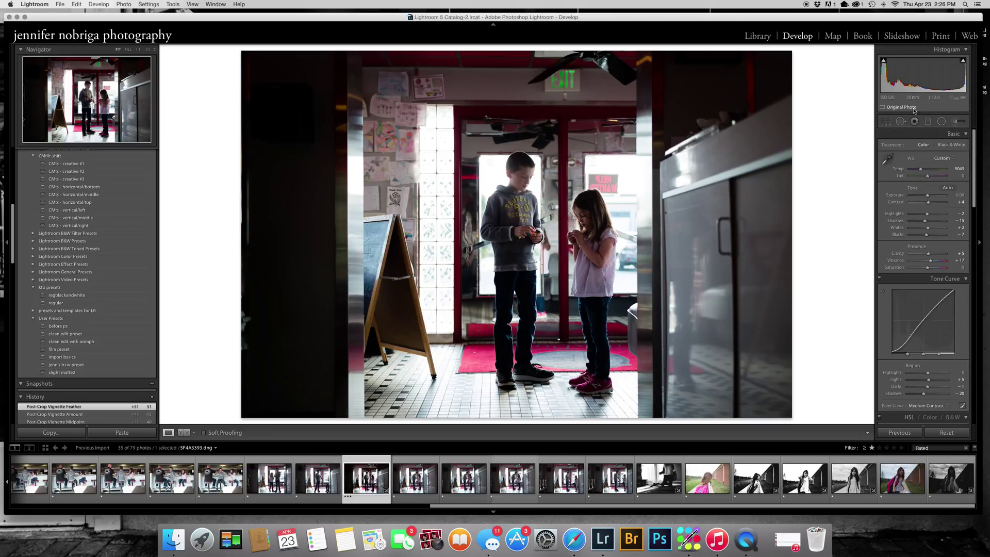
- Paint an Adjustment Brush over the girl's face with raised Exposure, Shadows, and Highlights 10
click(954, 124)
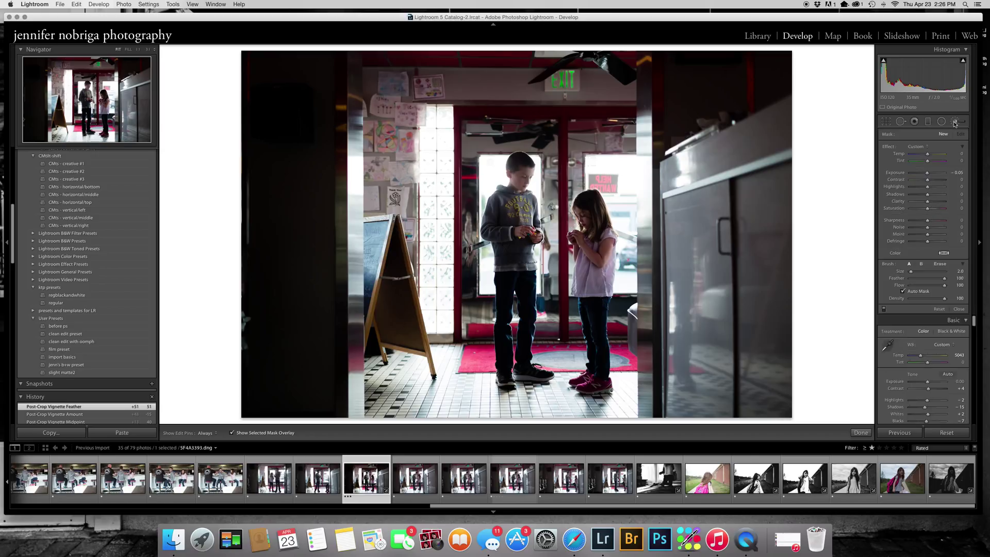
drag(926, 175, 929, 175)
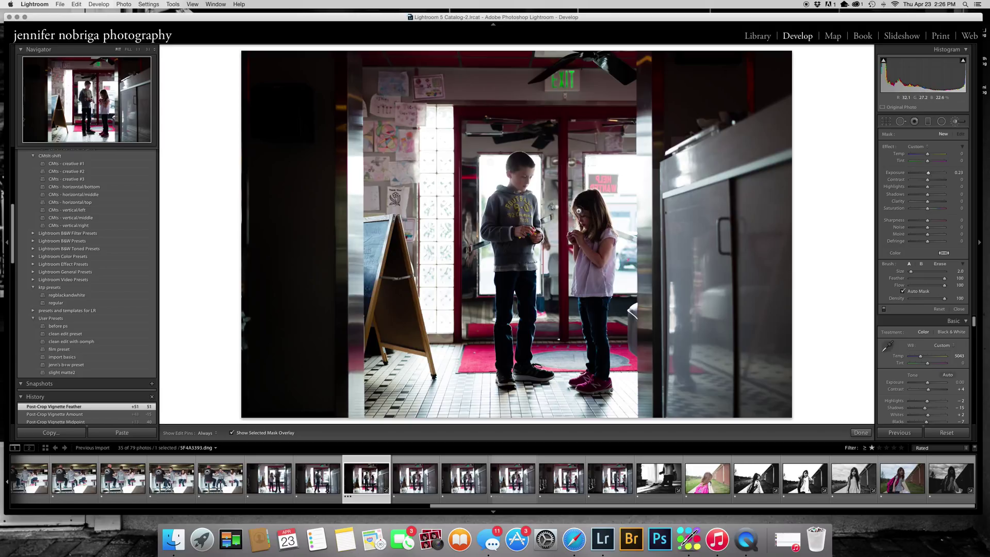
key(h)
drag(579, 211, 581, 216)
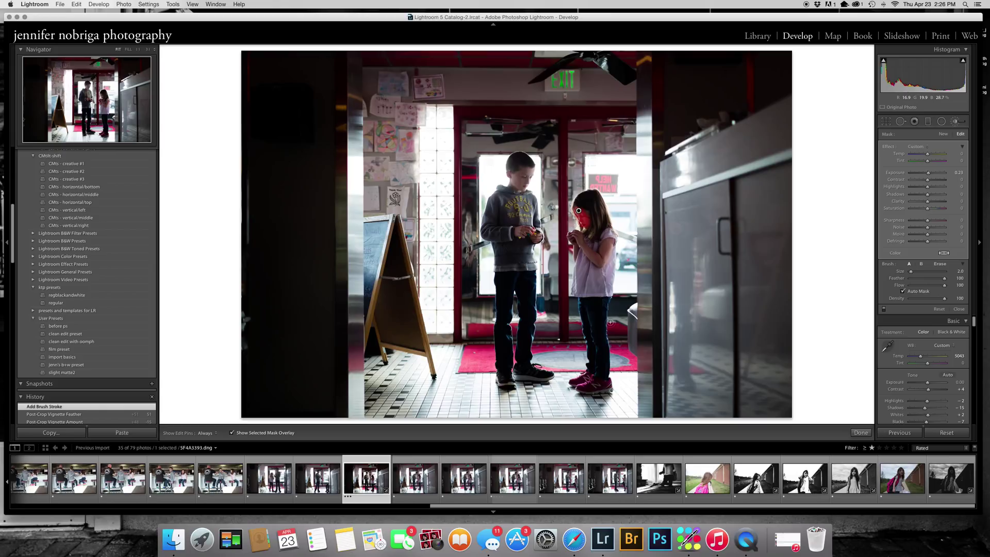
drag(927, 194, 929, 195)
click(232, 433)
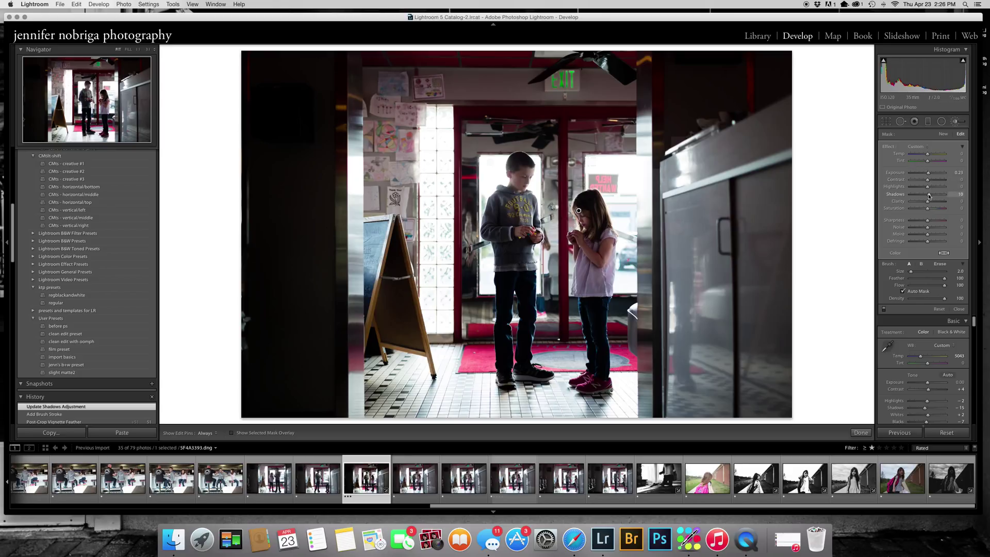
drag(928, 189, 930, 190)
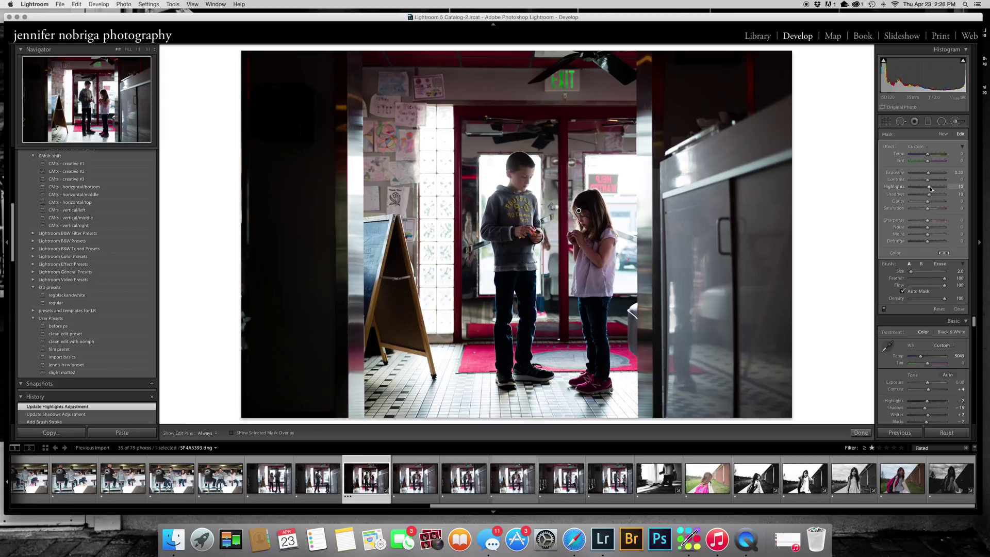
click(861, 433)
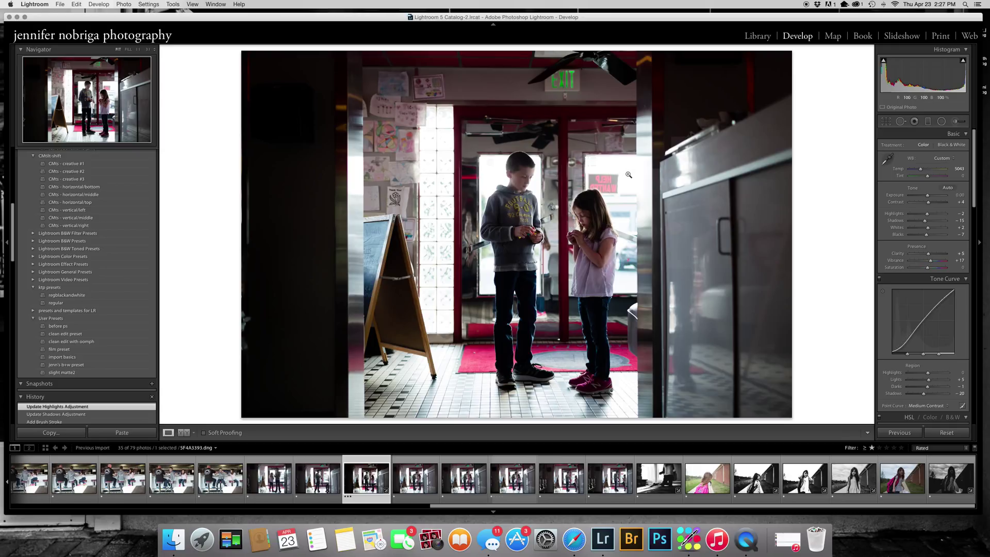
right_click(628, 175)
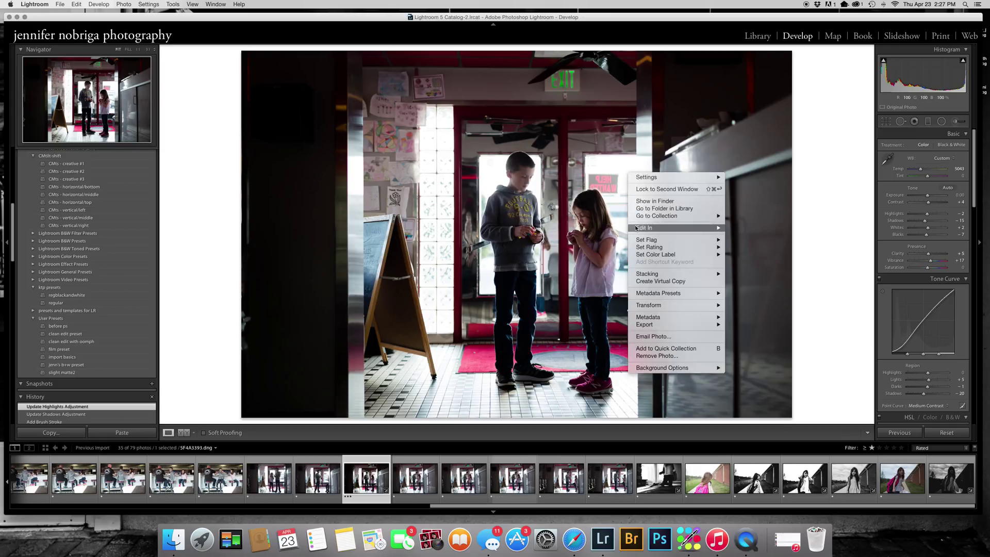
mouse_move(637, 227)
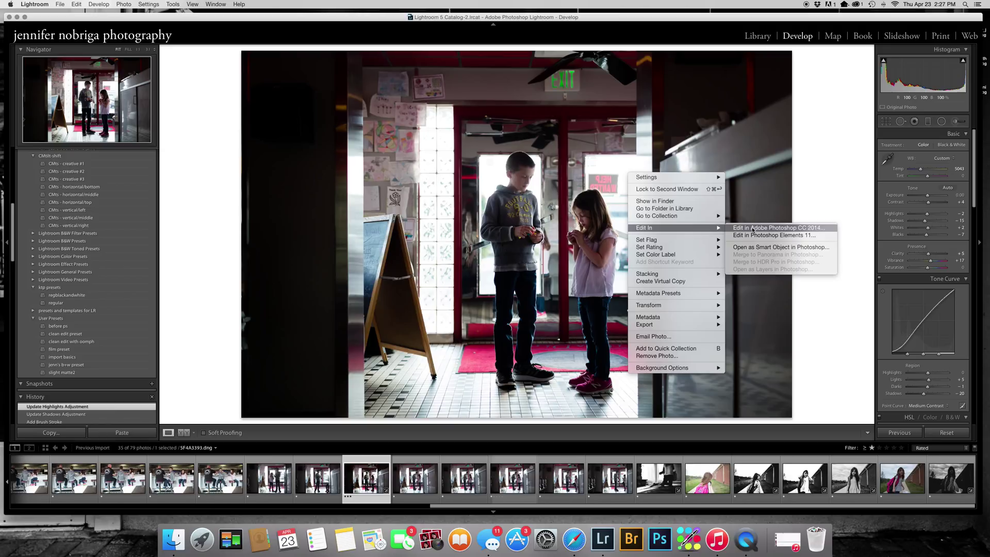
click(757, 133)
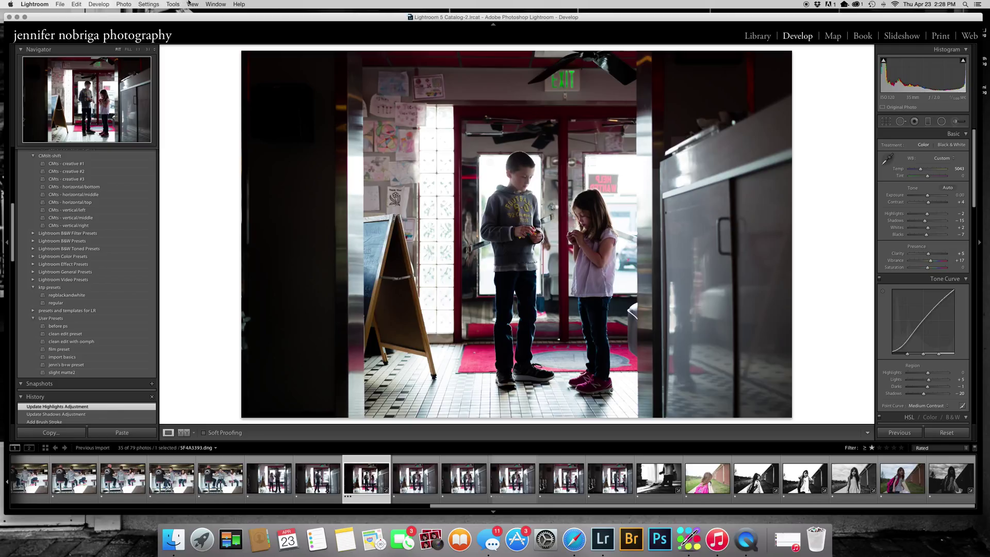
- Create a develop preset named 'clean edit 2.0' in the User Presets folder
click(150, 4)
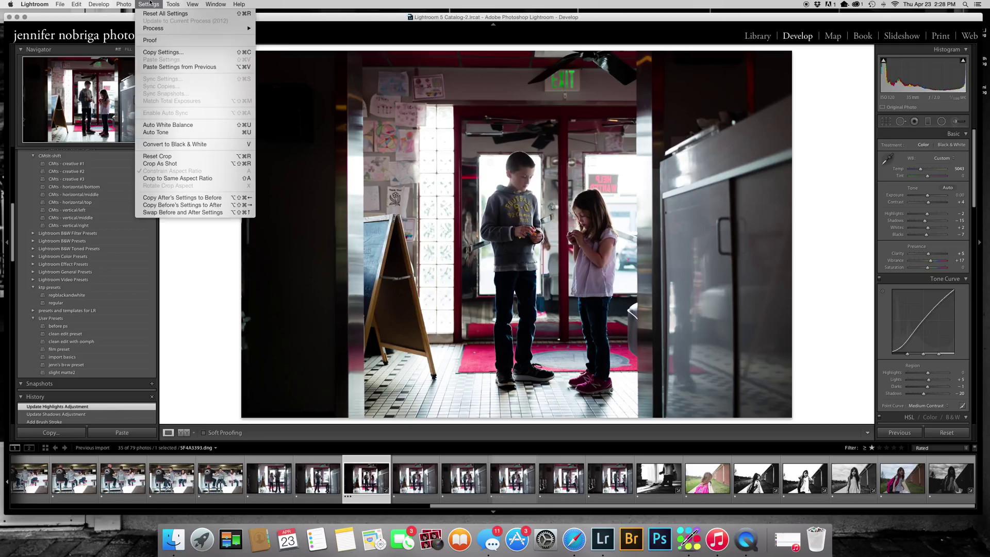
mouse_move(124, 5)
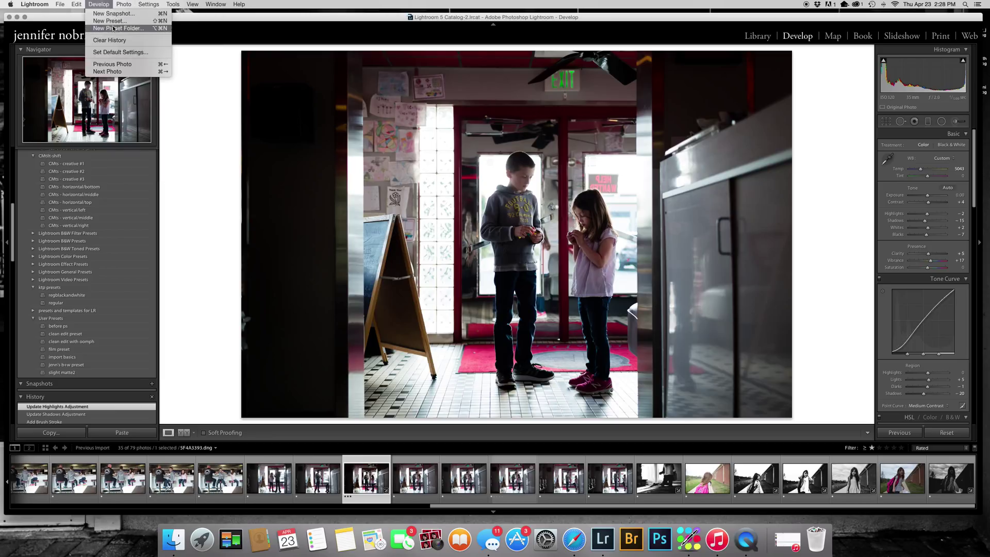
click(111, 21)
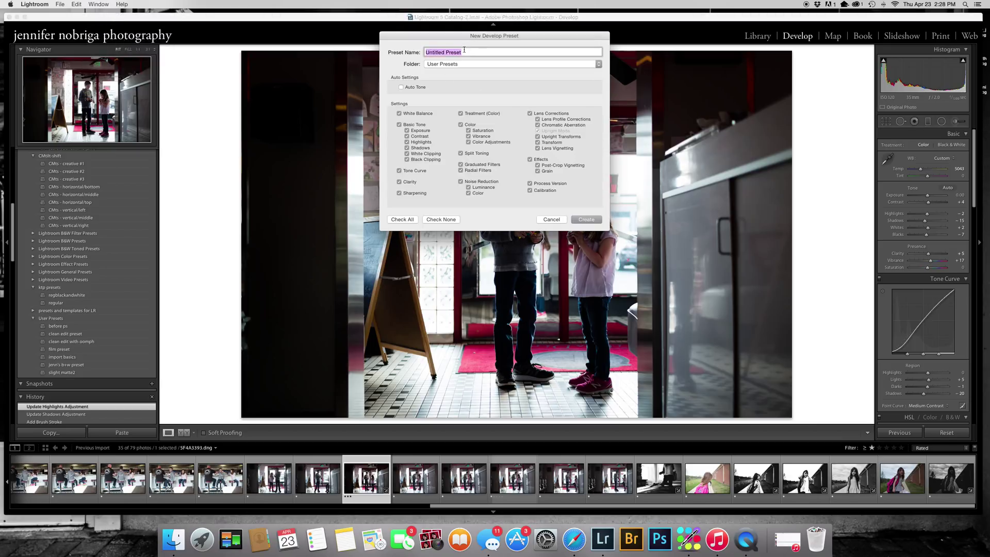
text(clean ediut)
key(BackSpace)
text(t 2)
click(586, 219)
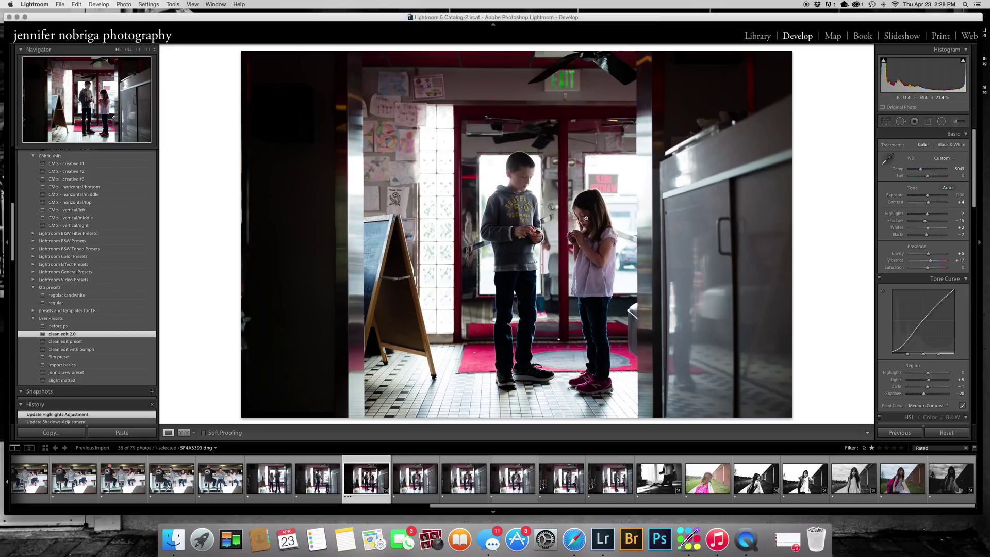
- Save a snapshot of the current finished edit in the Snapshots panel
click(152, 392)
click(545, 160)
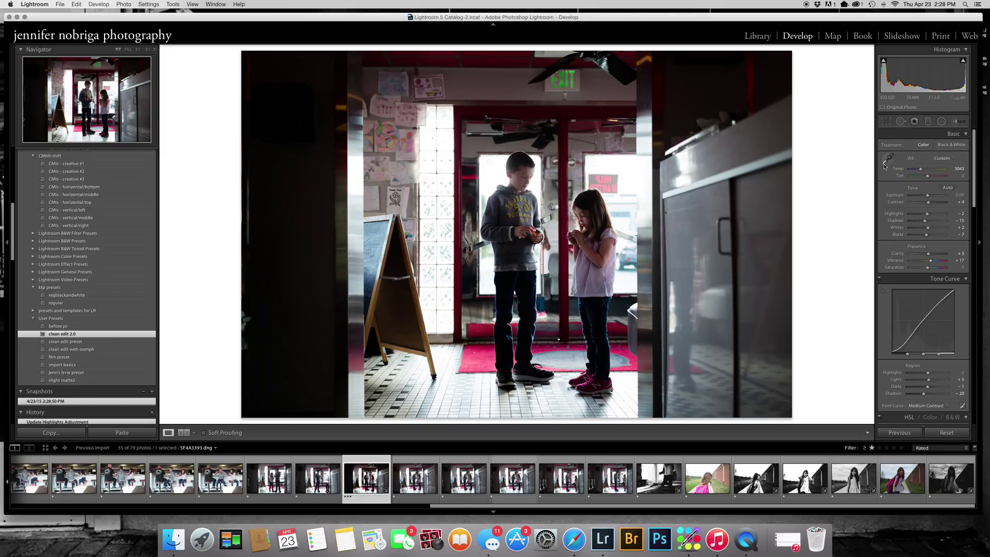
click(978, 204)
drag(978, 204, 980, 428)
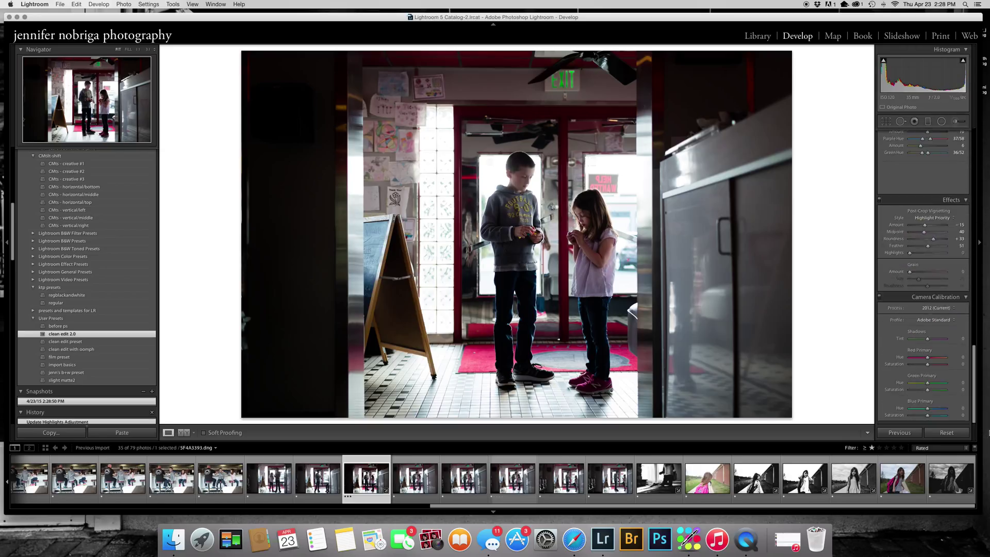
- Reset the photo's develop settings, then restore the edit from the saved snapshot
click(946, 432)
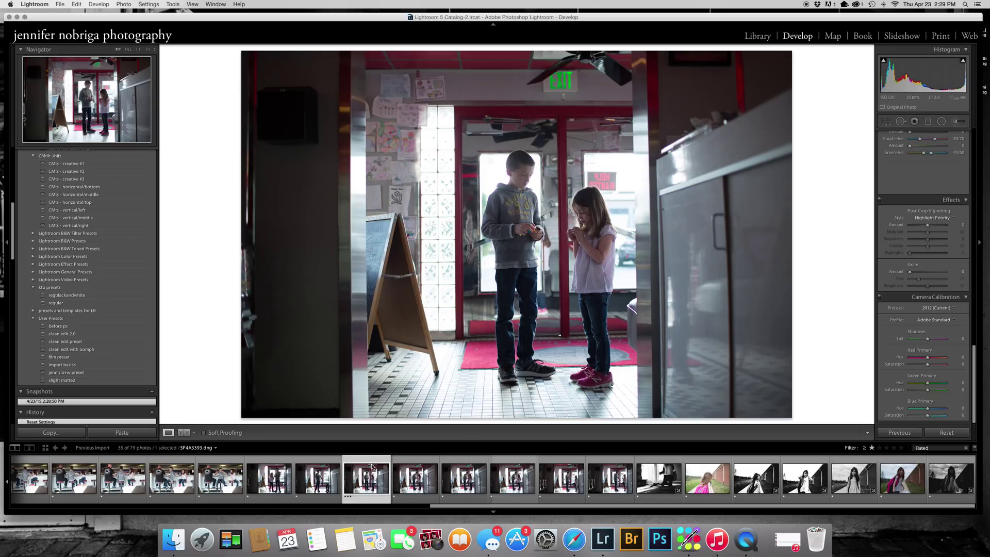
click(97, 402)
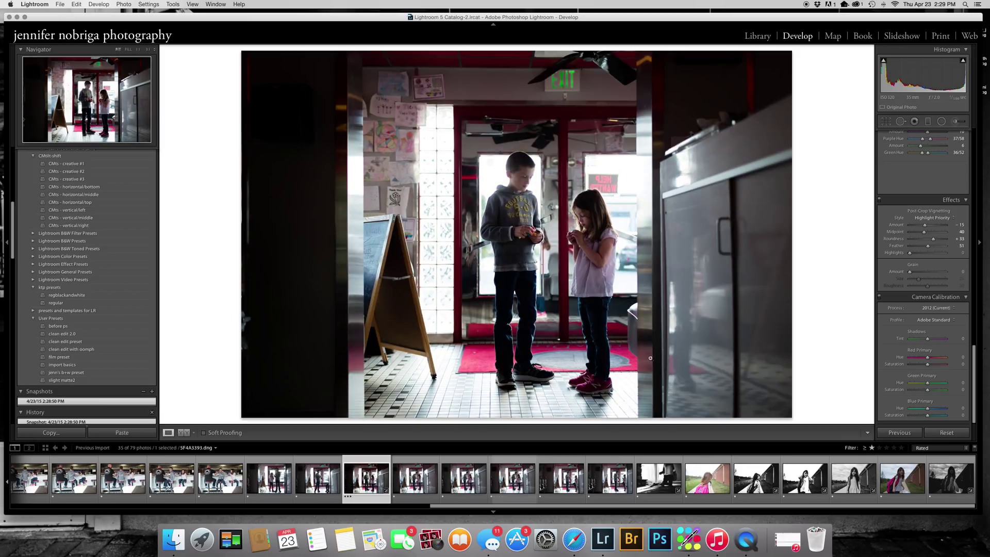
click(951, 432)
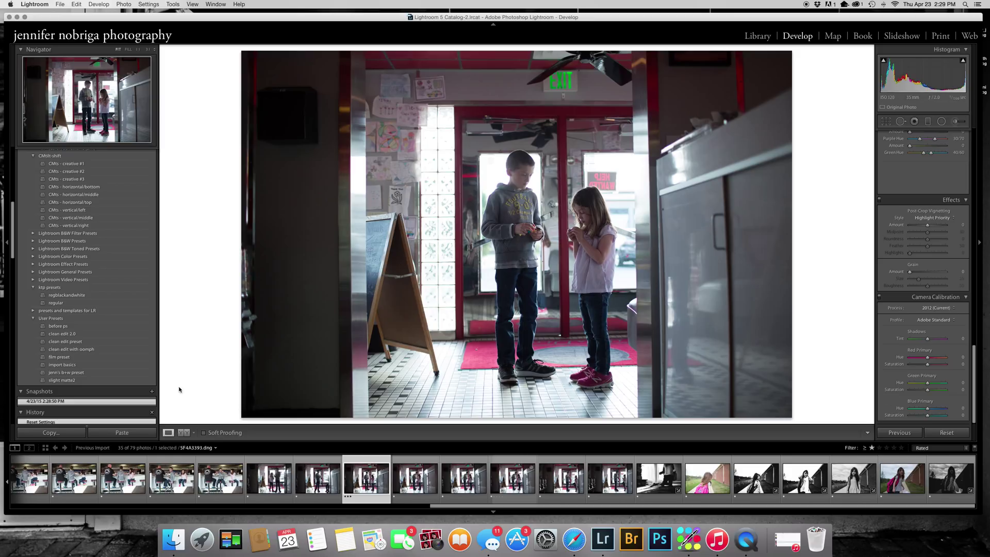
click(121, 401)
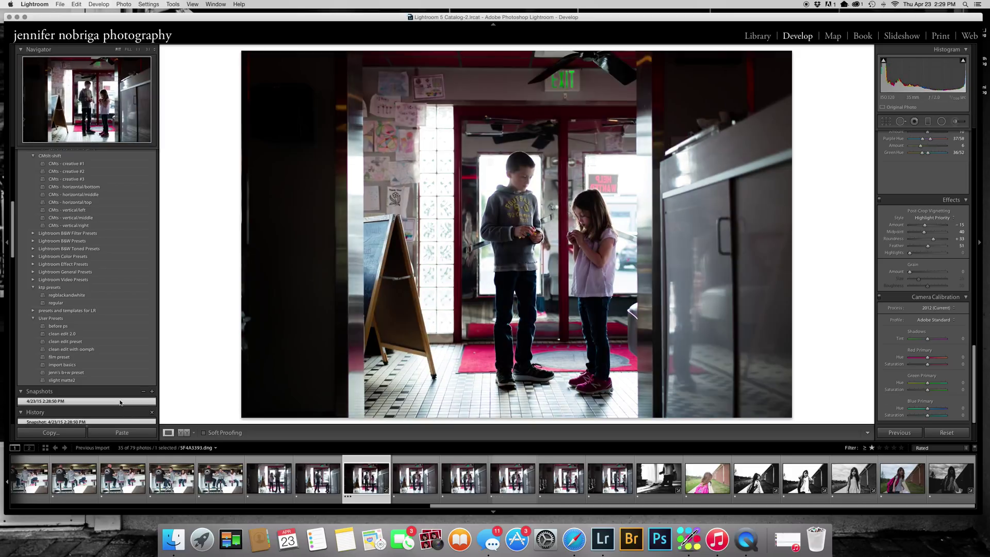